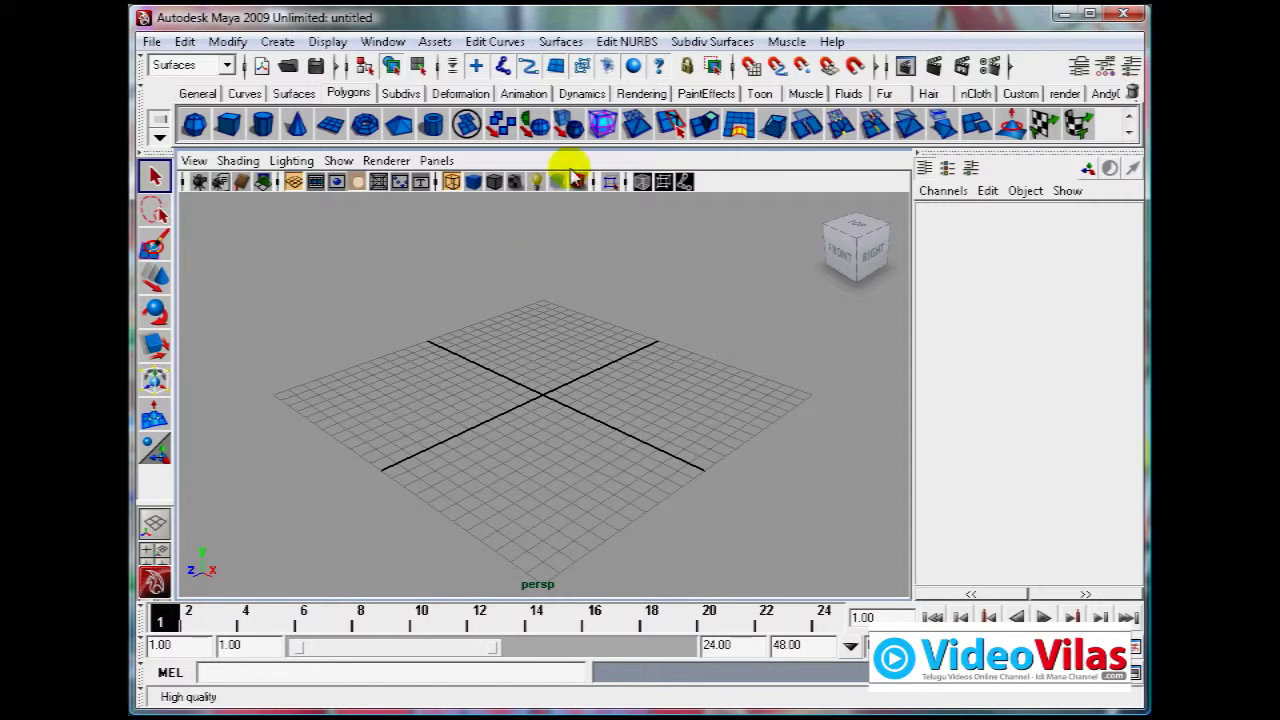
Step: Open the Window menu to reach the Rendering Editors submenu
left_click(383, 42)
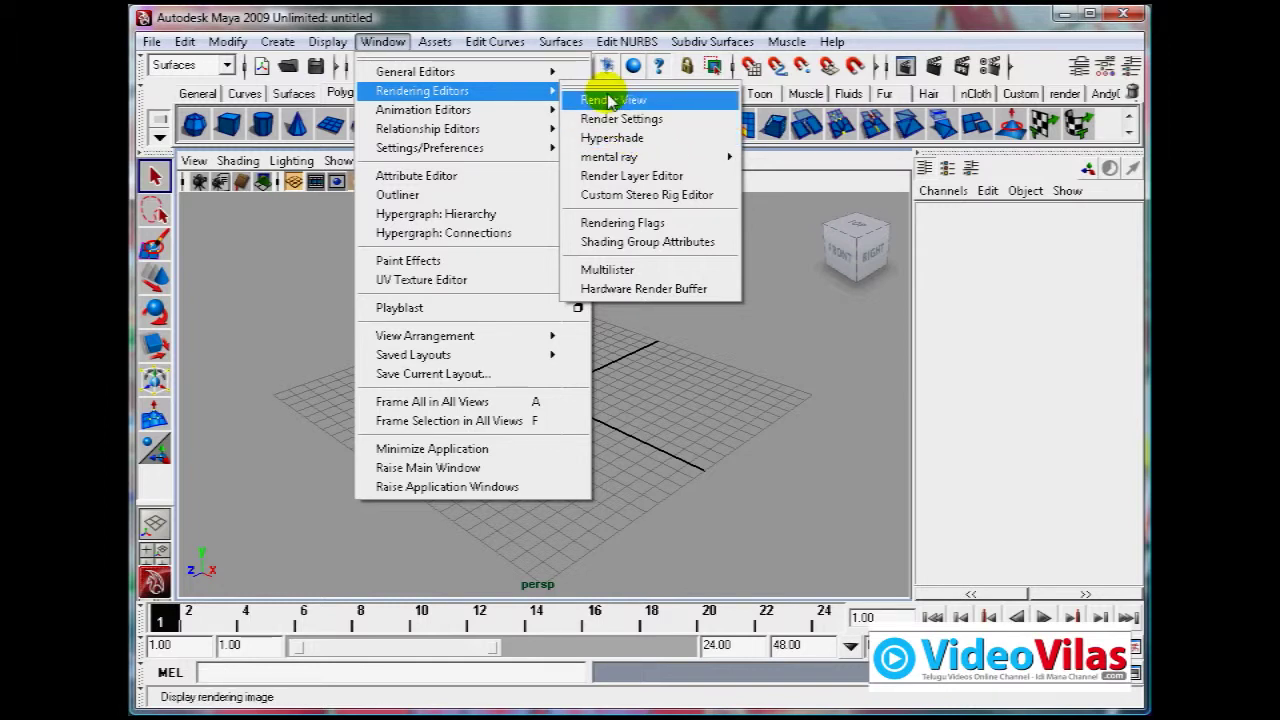
Step: Open the Hypershade, reposition it, and switch its Create list to Maya Nodes
left_click(624, 142)
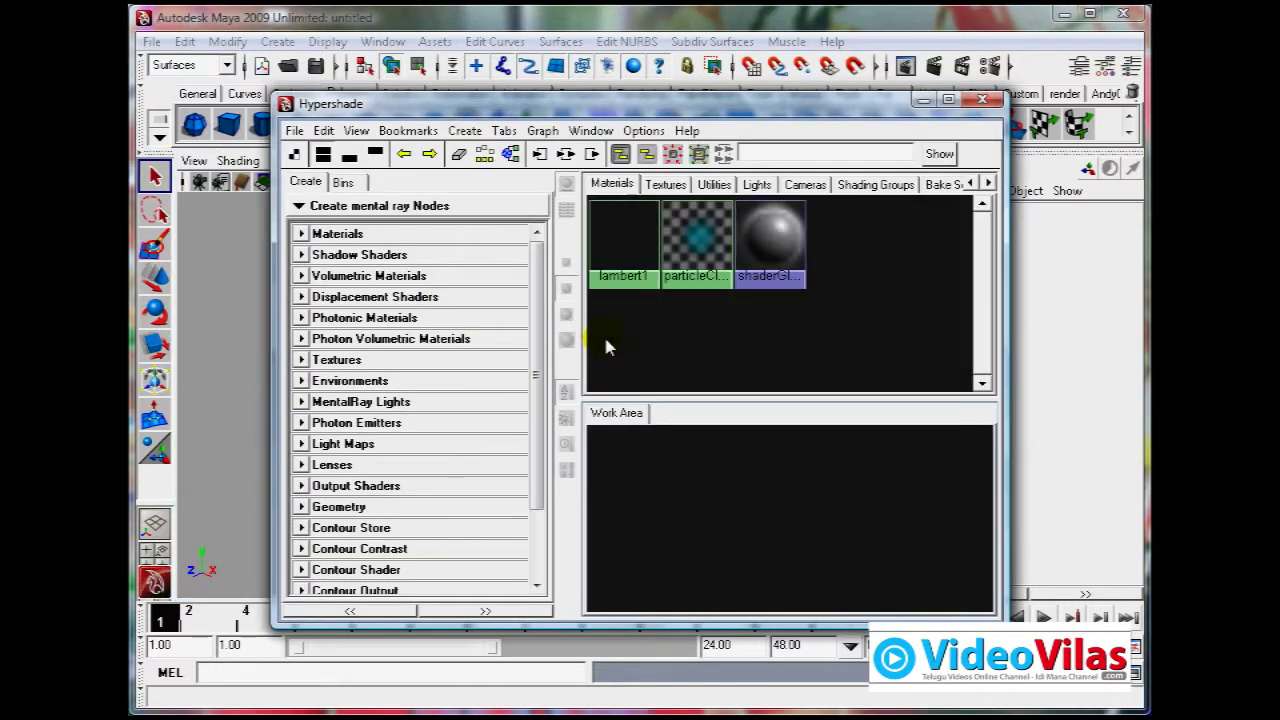
left_click_drag(626, 109, 605, 82)
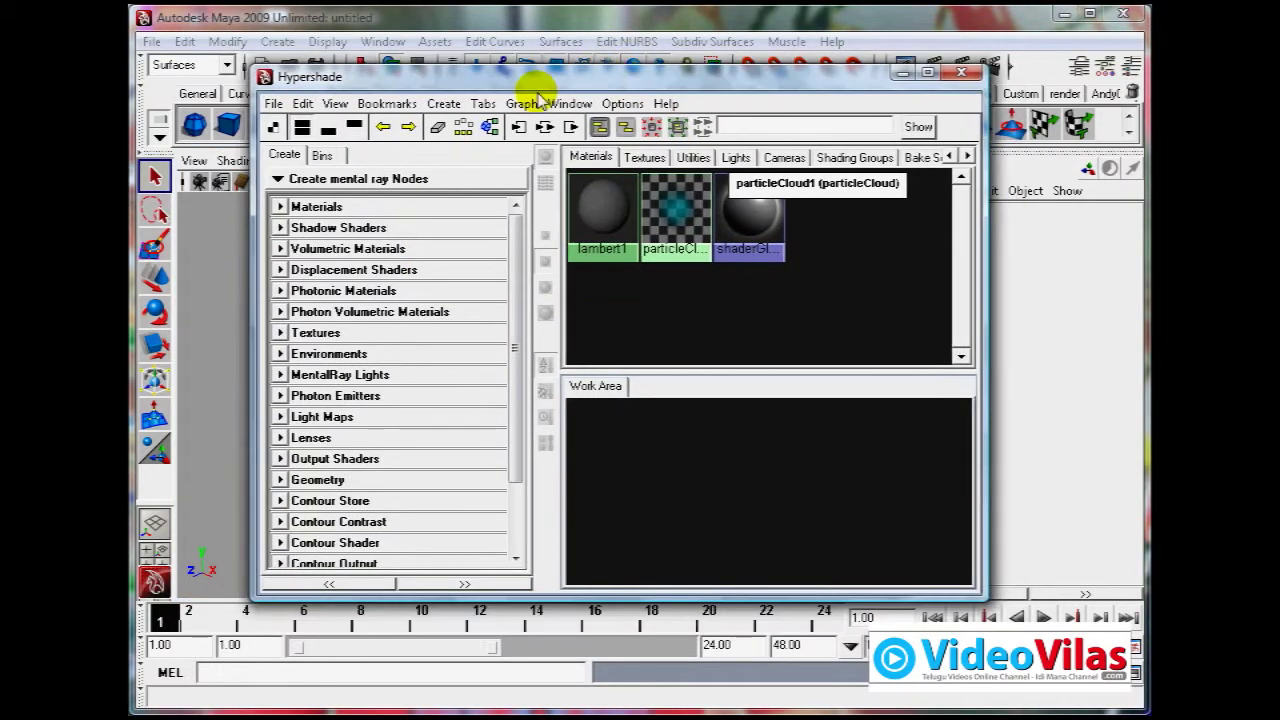
left_click(277, 178)
left_click(330, 198)
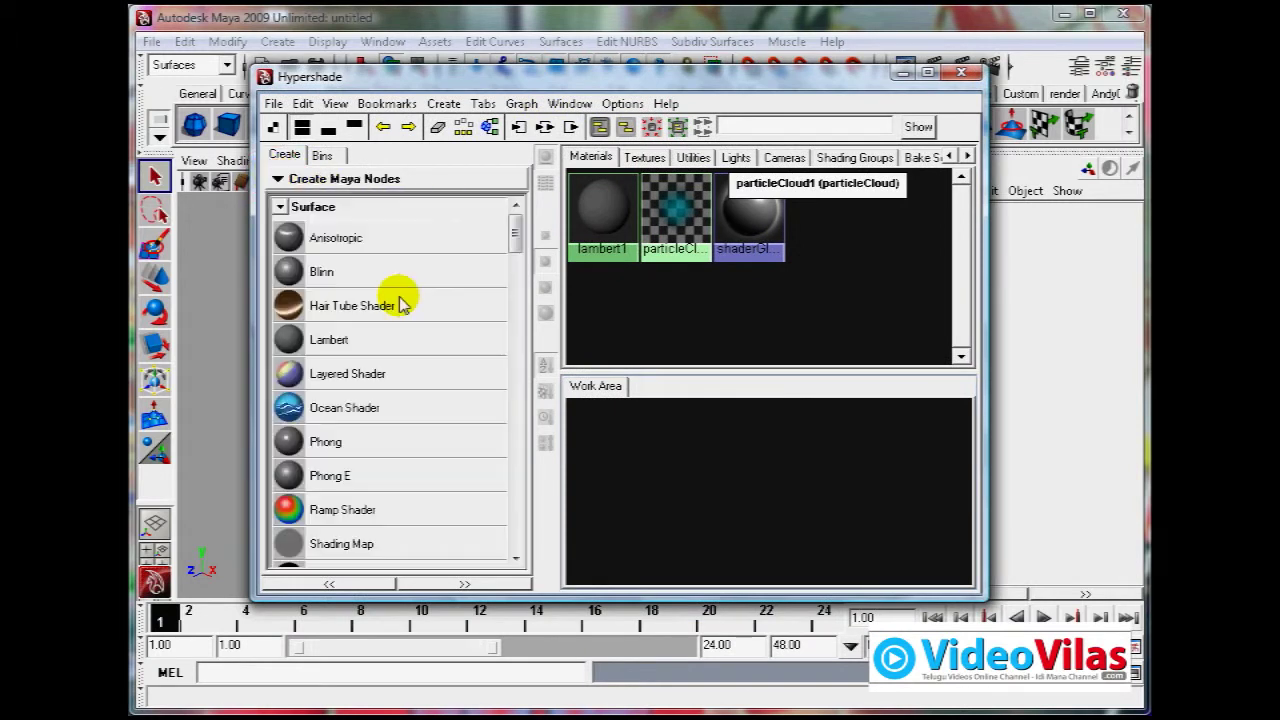
mouse_move(515, 238)
left_mouse_down()
mouse_move(520, 252)
mouse_move(516, 212)
left_mouse_up()
left_click_drag(712, 76, 686, 78)
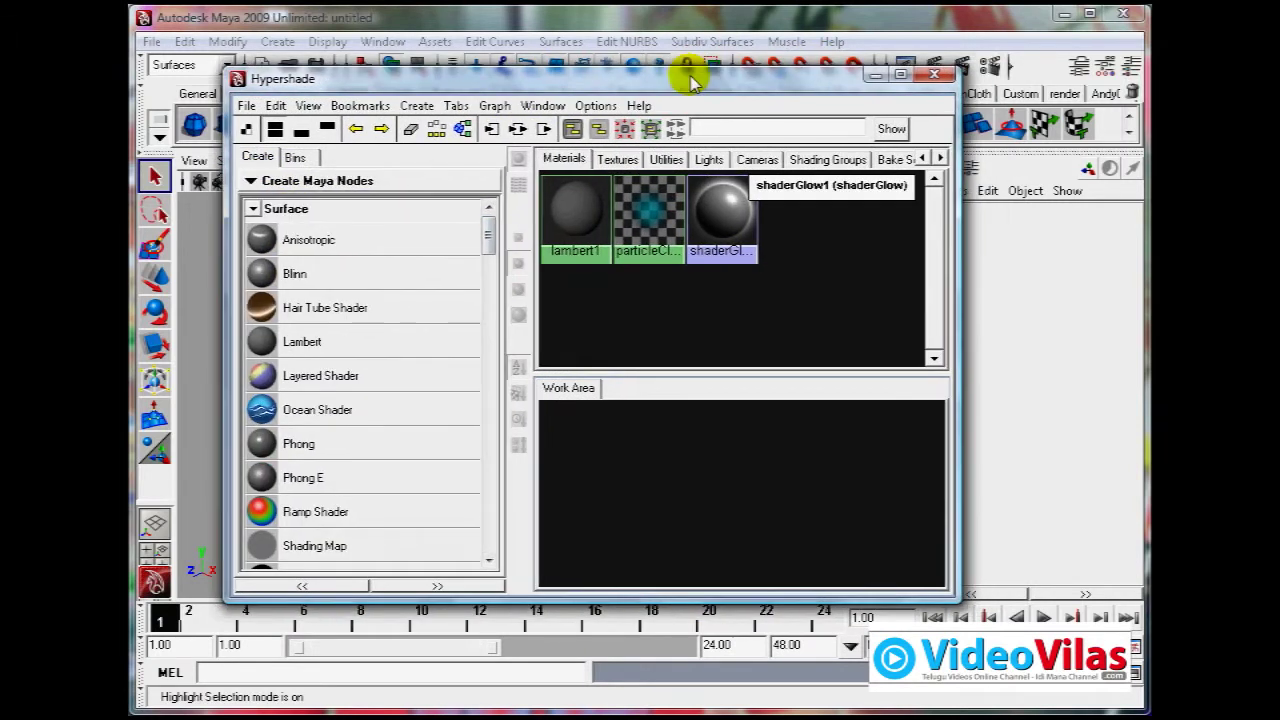
Step: Open and close Render Settings, then bring the main Maya window forward
left_click(995, 68)
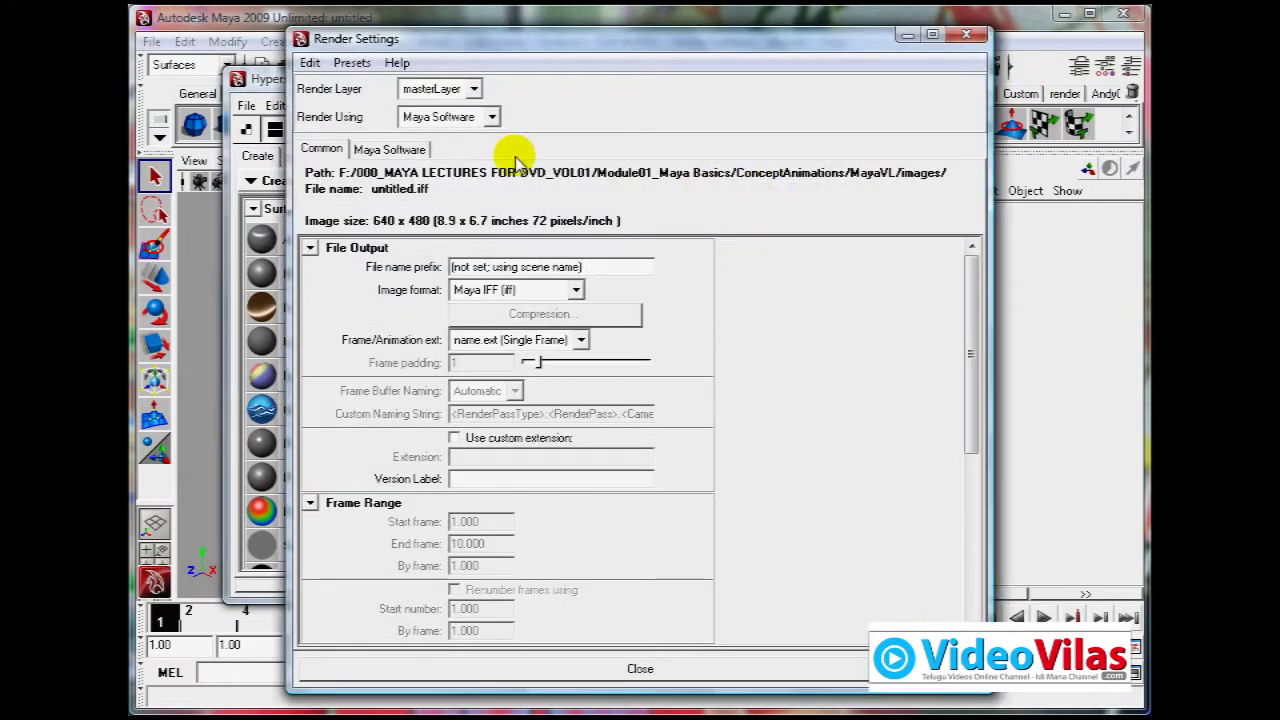
left_click(967, 36)
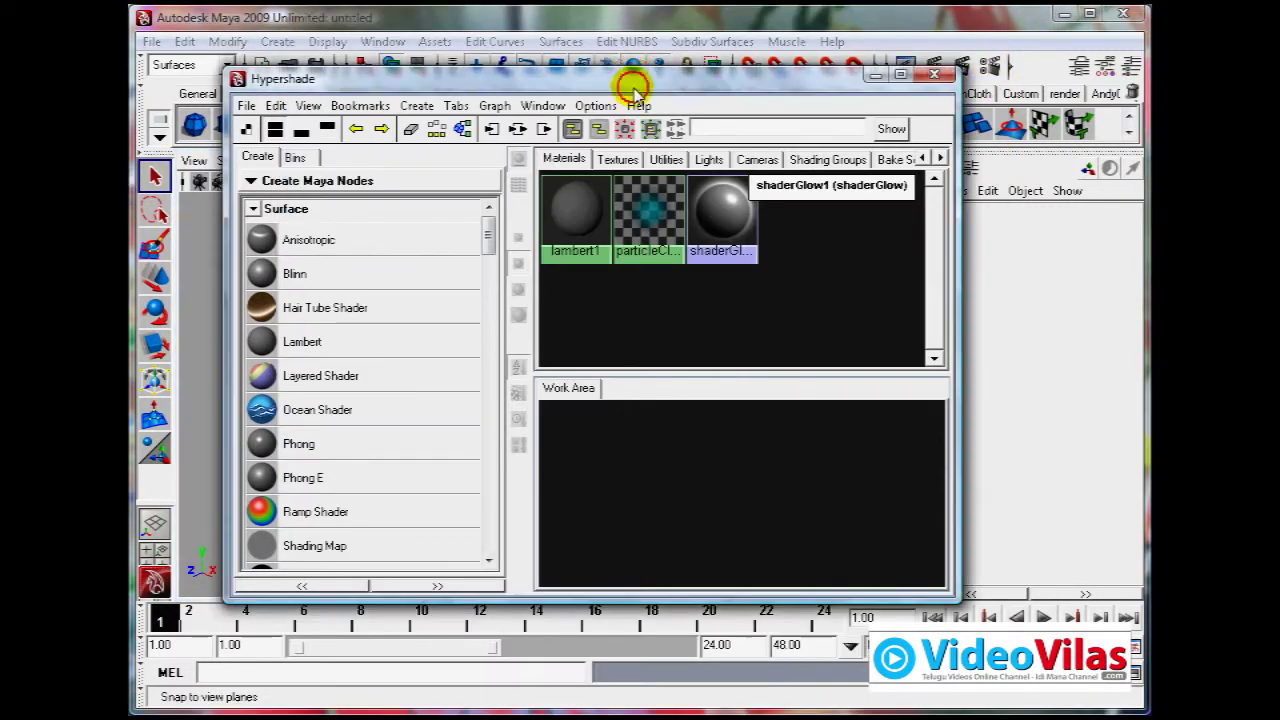
left_click_drag(632, 85, 623, 106)
left_click(922, 95)
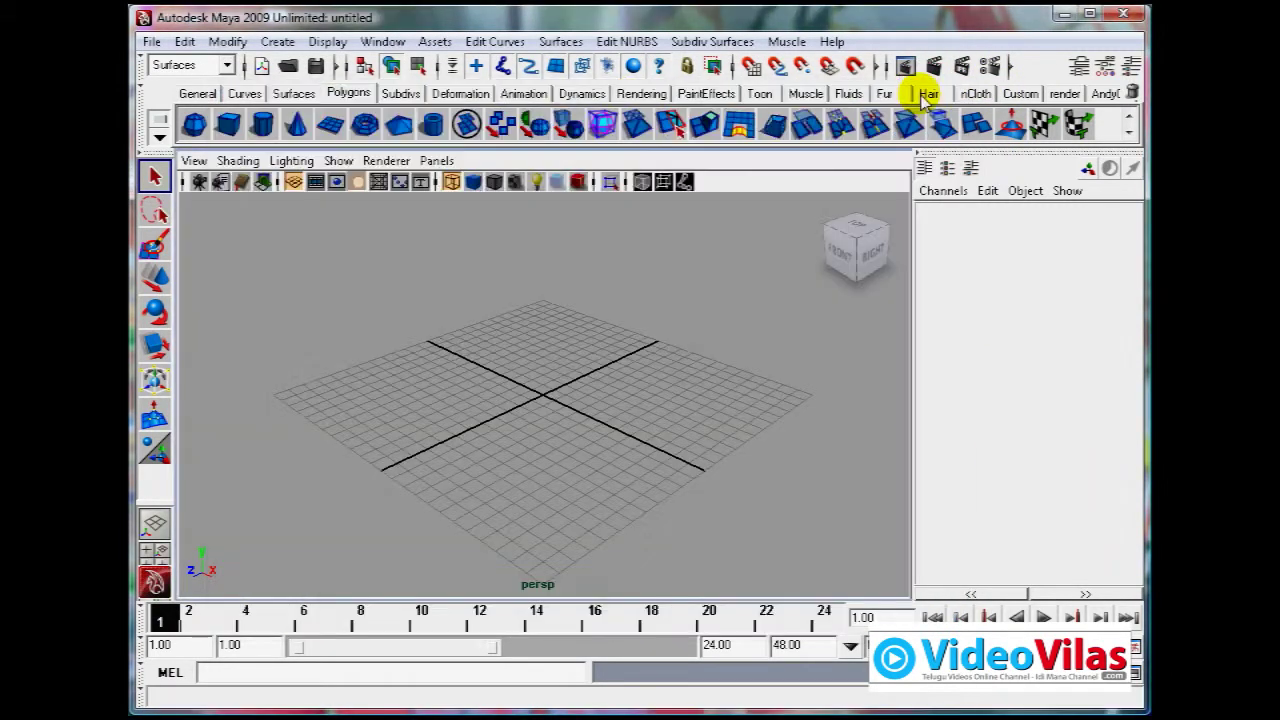
Step: Reopen the Hypershade from Rendering Editors and nudge it up-left
left_click(383, 41)
mouse_move(422, 91)
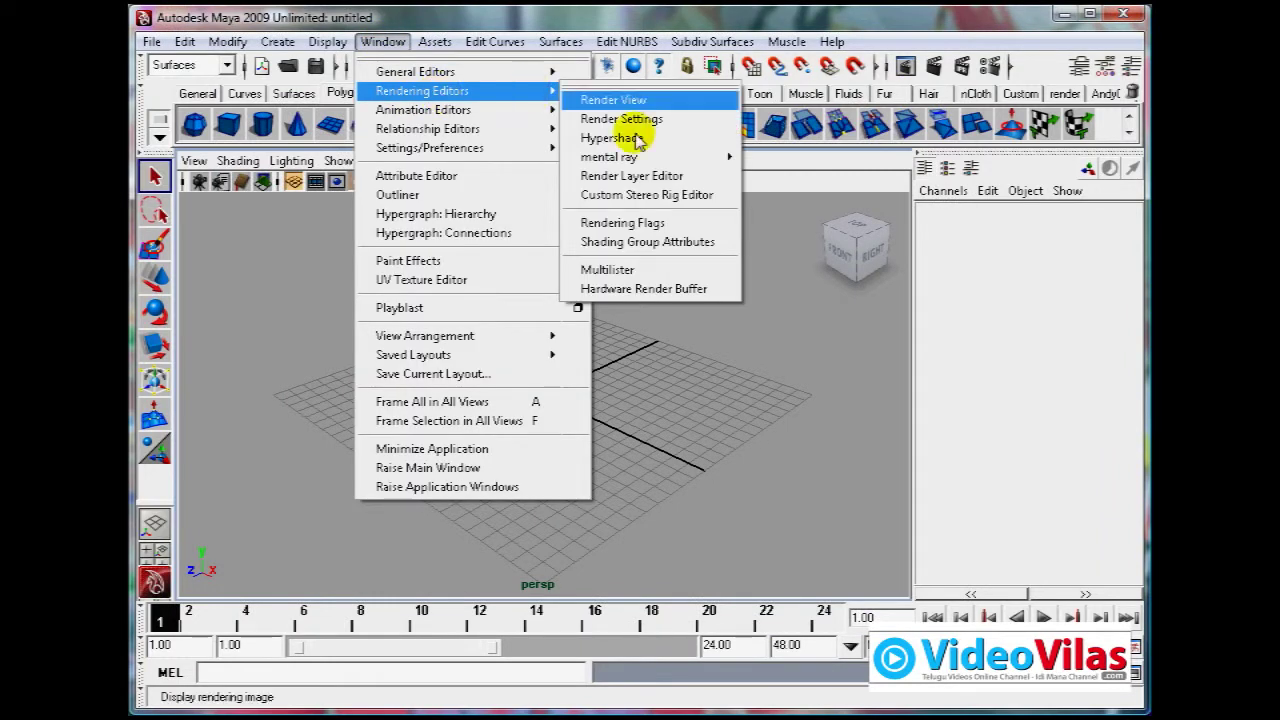
left_click(640, 143)
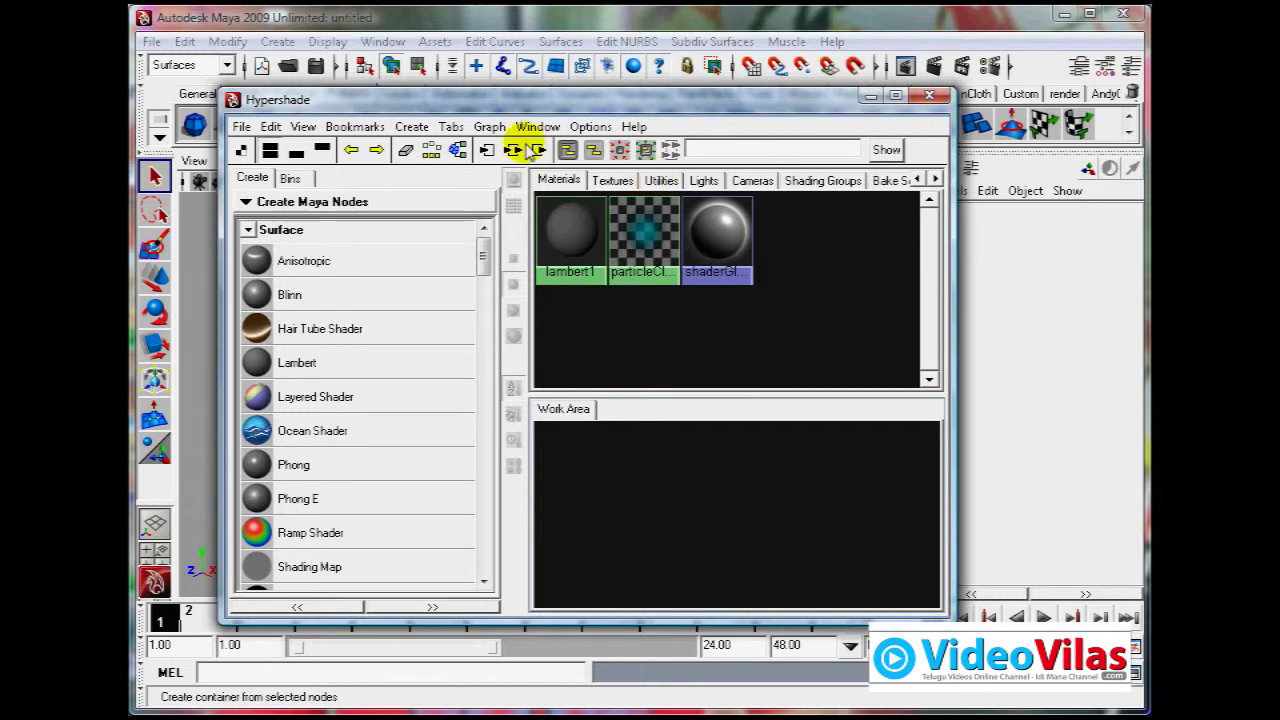
left_click_drag(372, 100, 366, 82)
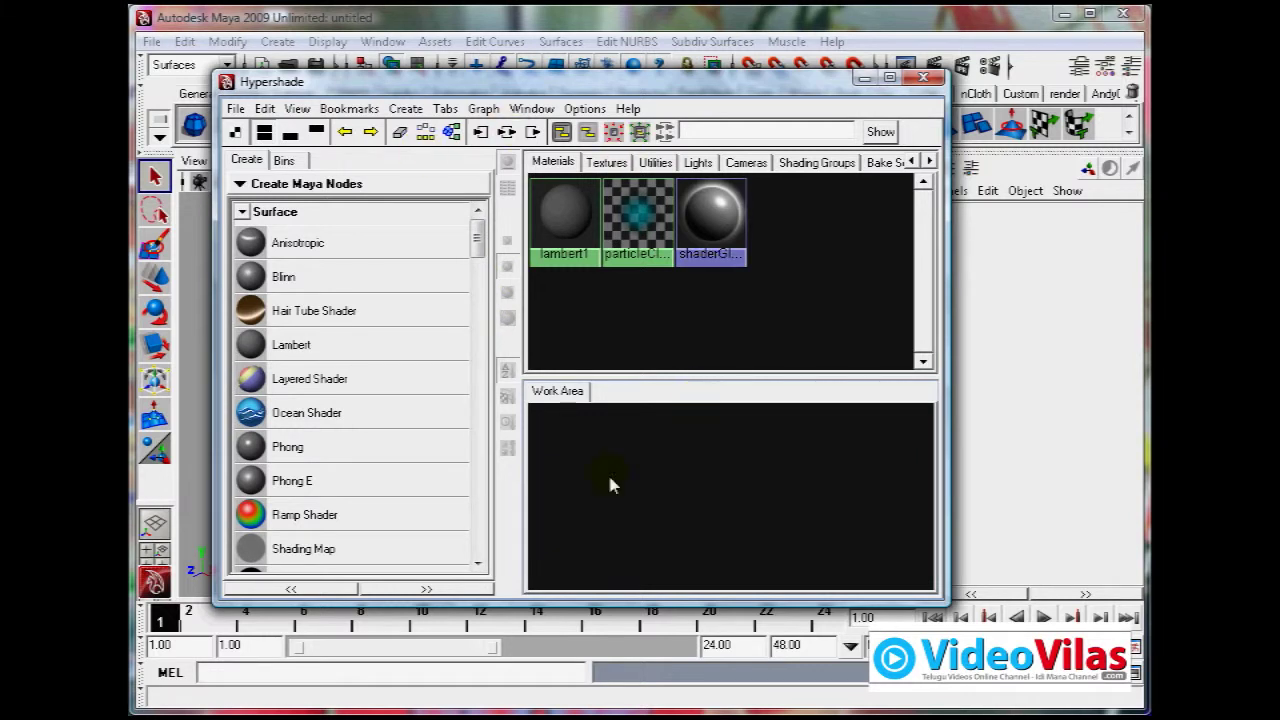
Step: View lambert1, shaderGlow1 and particleCloud1 attributes in turn in the Attribute Editor
left_click(566, 208)
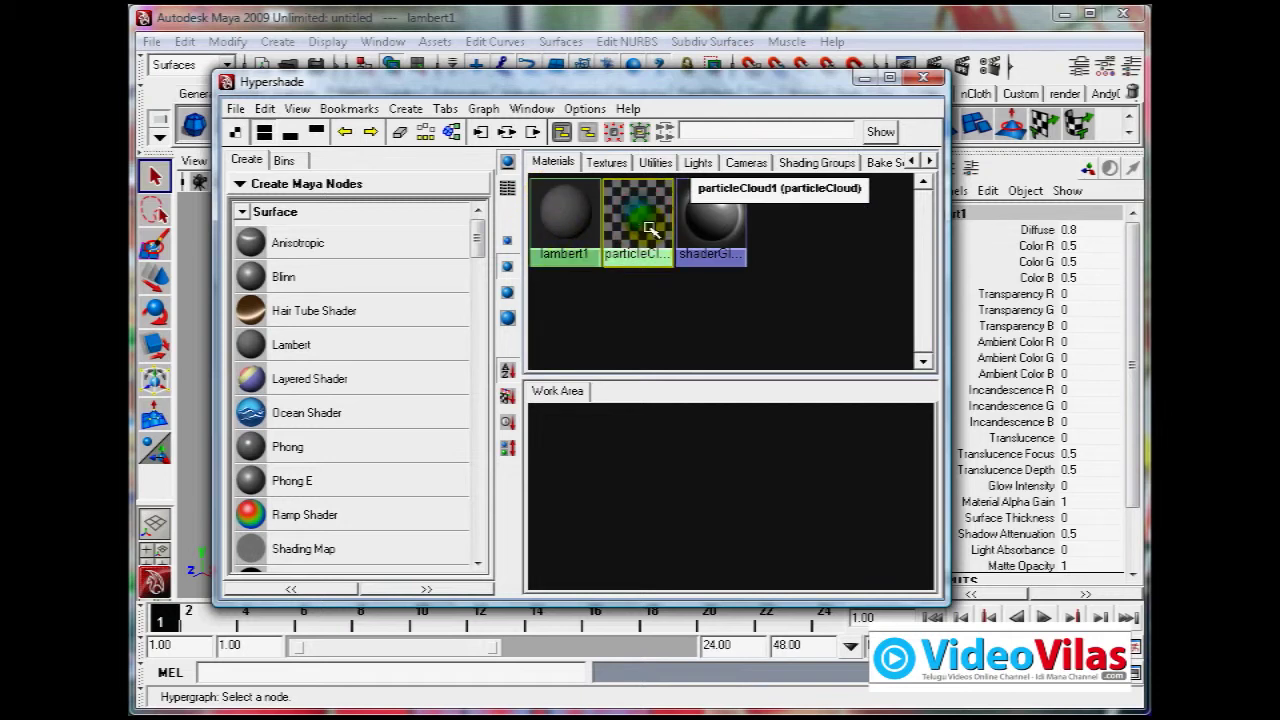
left_click(708, 250)
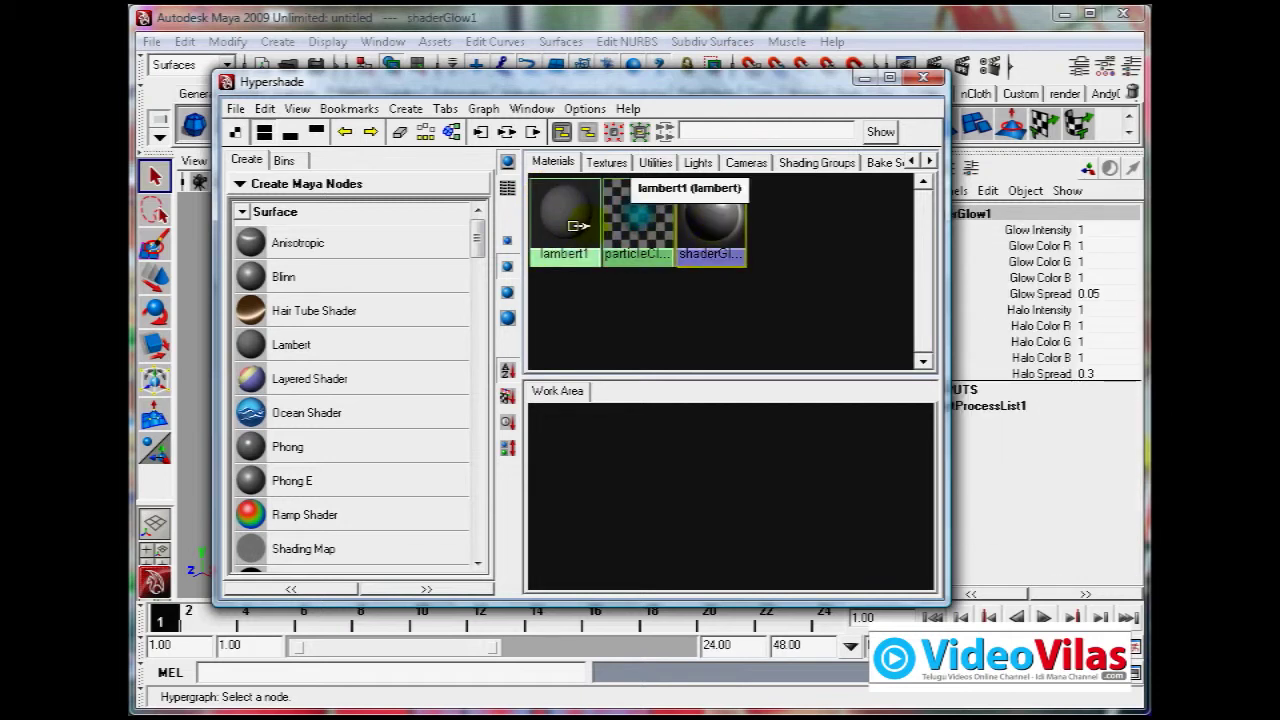
left_click(636, 214)
left_click(566, 212)
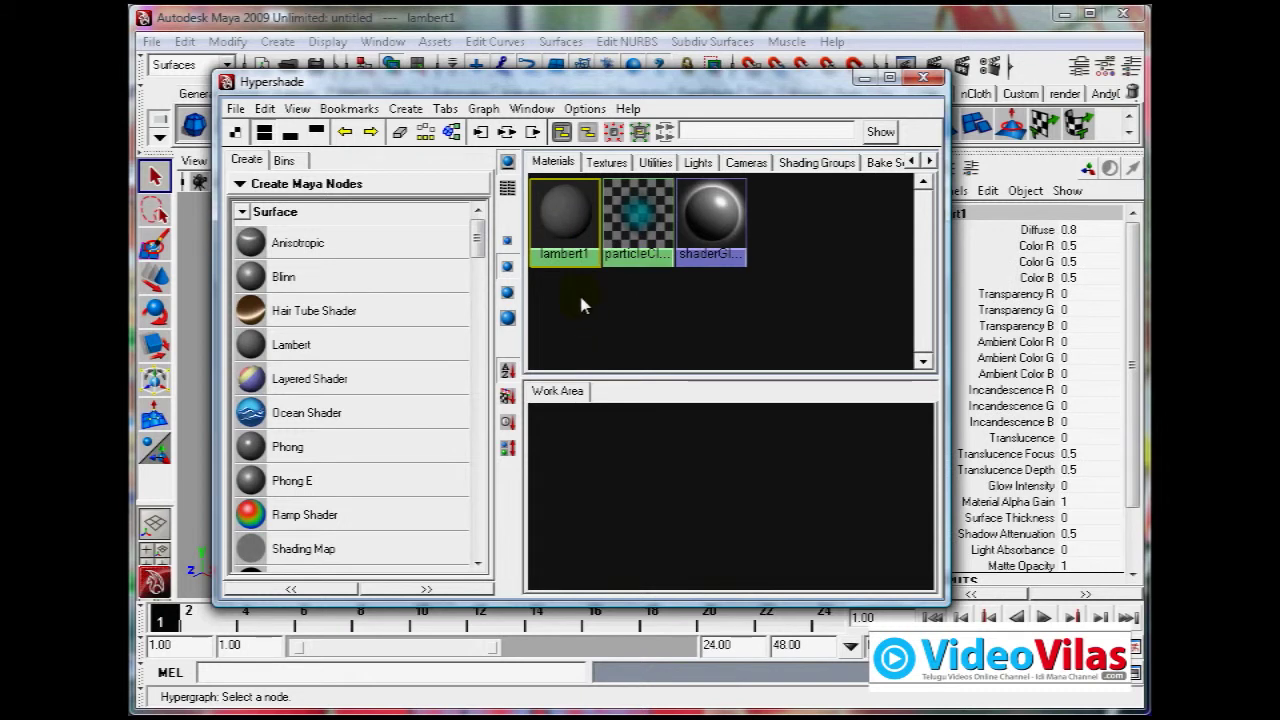
left_click(617, 204)
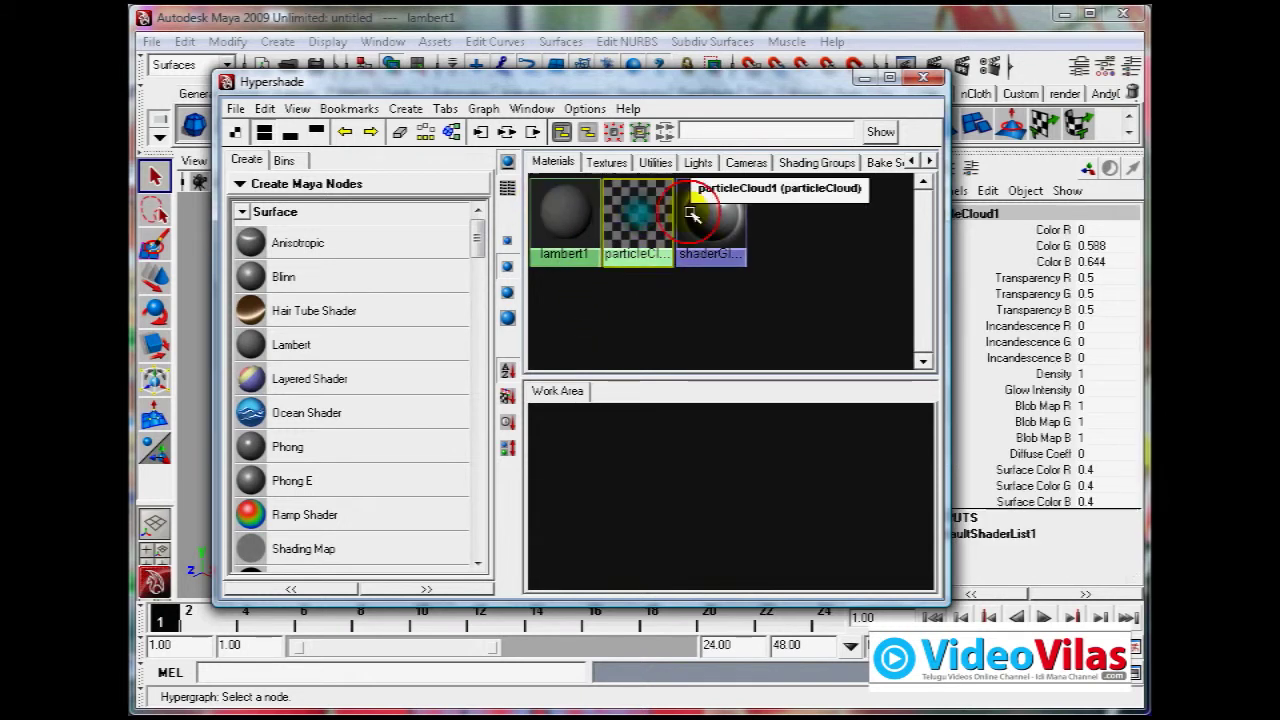
left_click(706, 214)
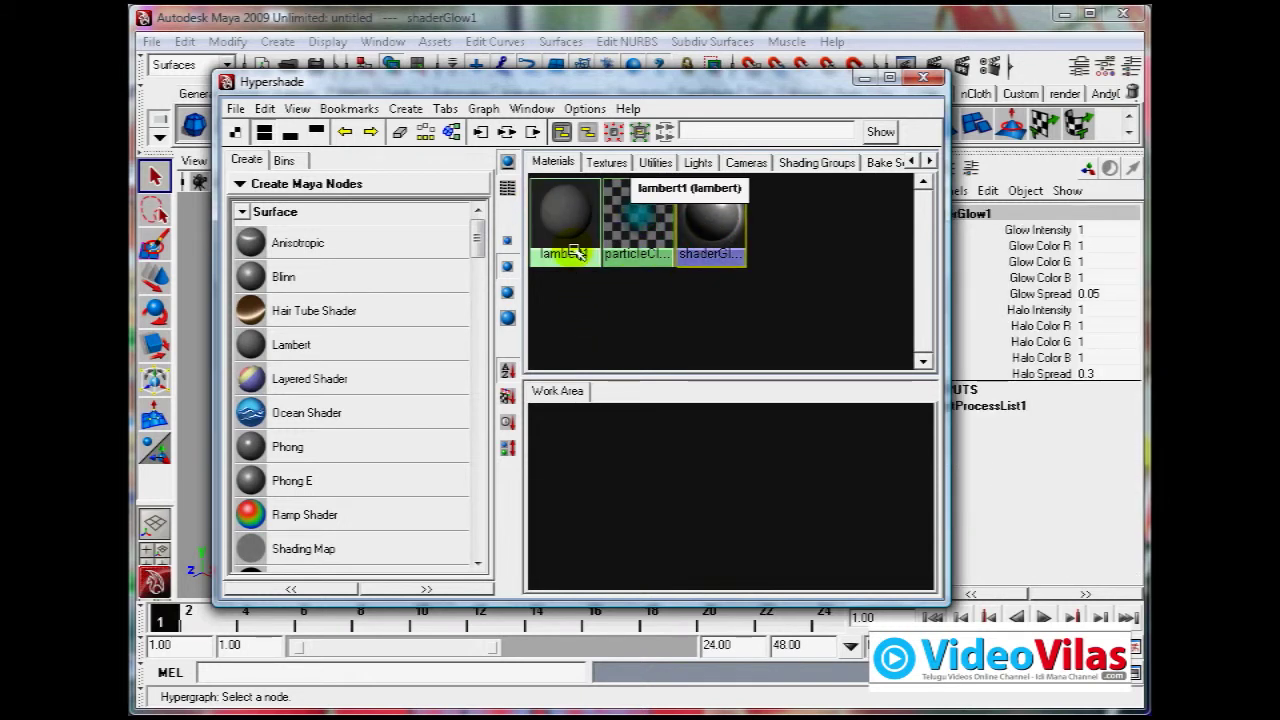
Step: Drag lambert1 onto particleCloud1, then collapse the Surface node category
mouse_move(563, 254)
middle_mouse_down()
mouse_move(727, 257)
mouse_move(567, 250)
mouse_move(711, 222)
middle_mouse_up()
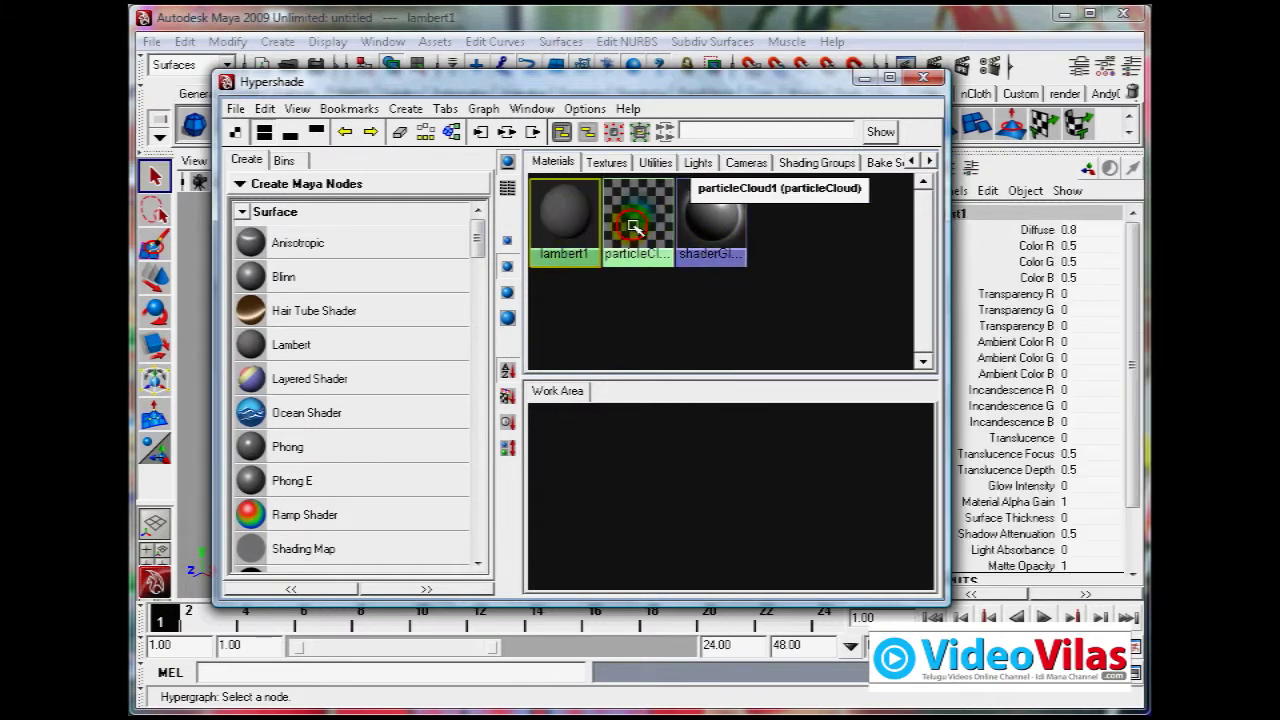
middle_click_drag(640, 203, 640, 205)
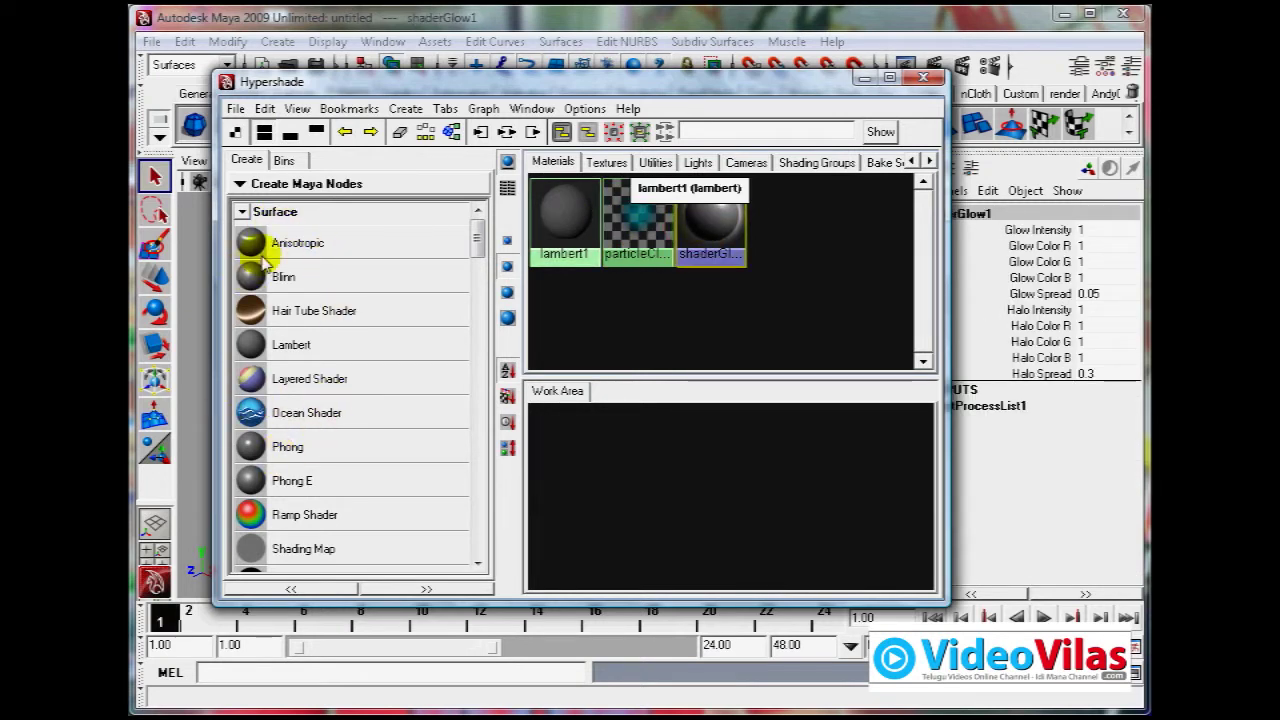
left_click(261, 214)
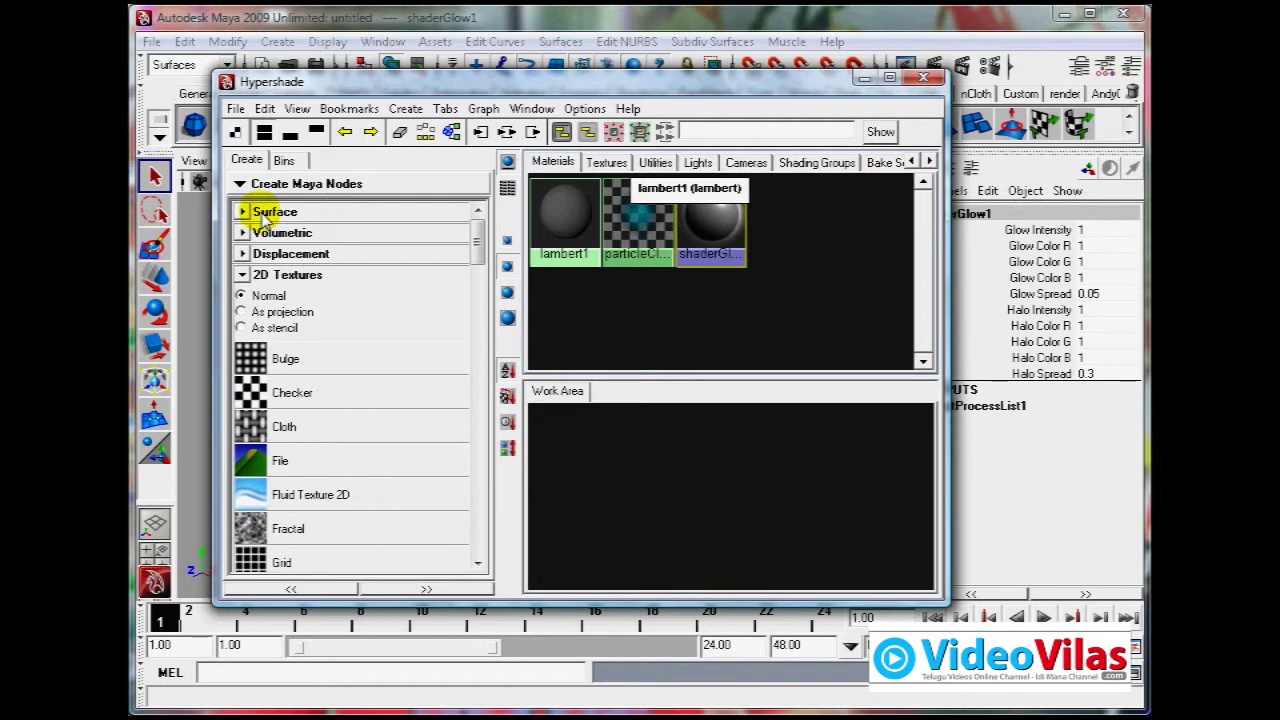
Step: Collapse all texture, light and utility categories, re-expand Surface, and briefly check the Bins tab
left_click(258, 273)
left_click(260, 295)
left_click(272, 337)
left_click(270, 358)
left_click(276, 379)
left_click(288, 401)
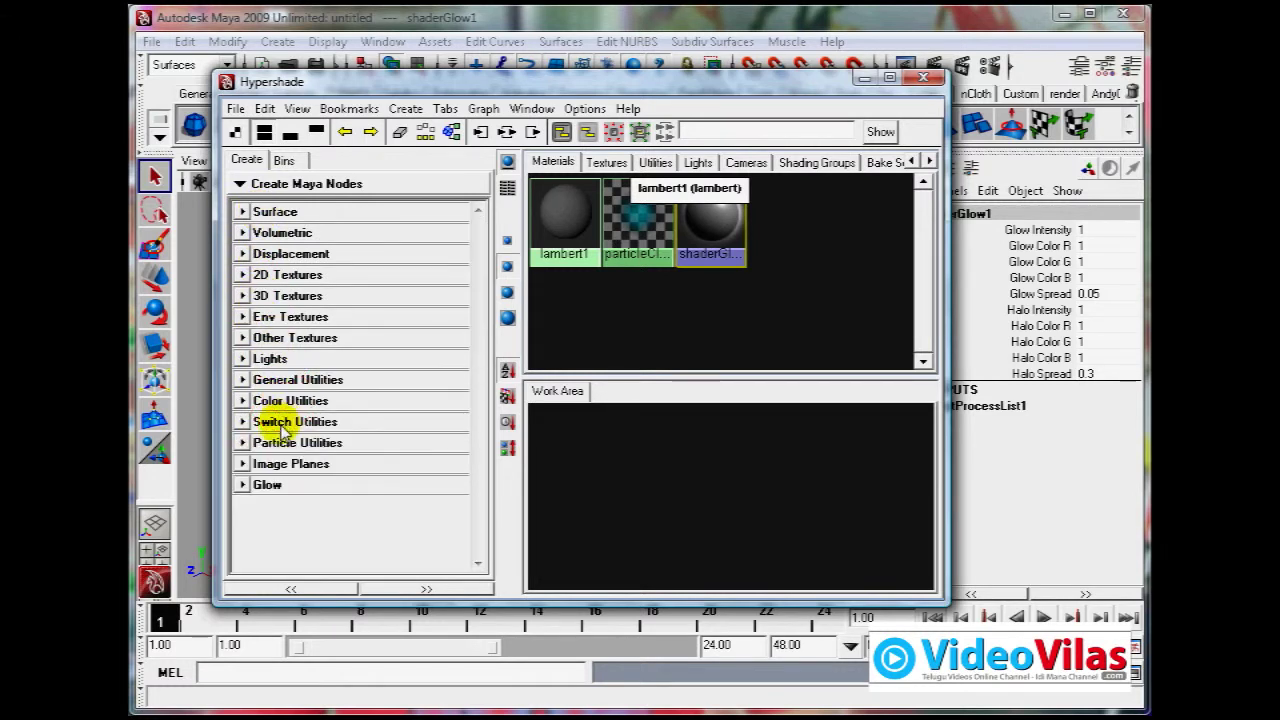
left_click(243, 212)
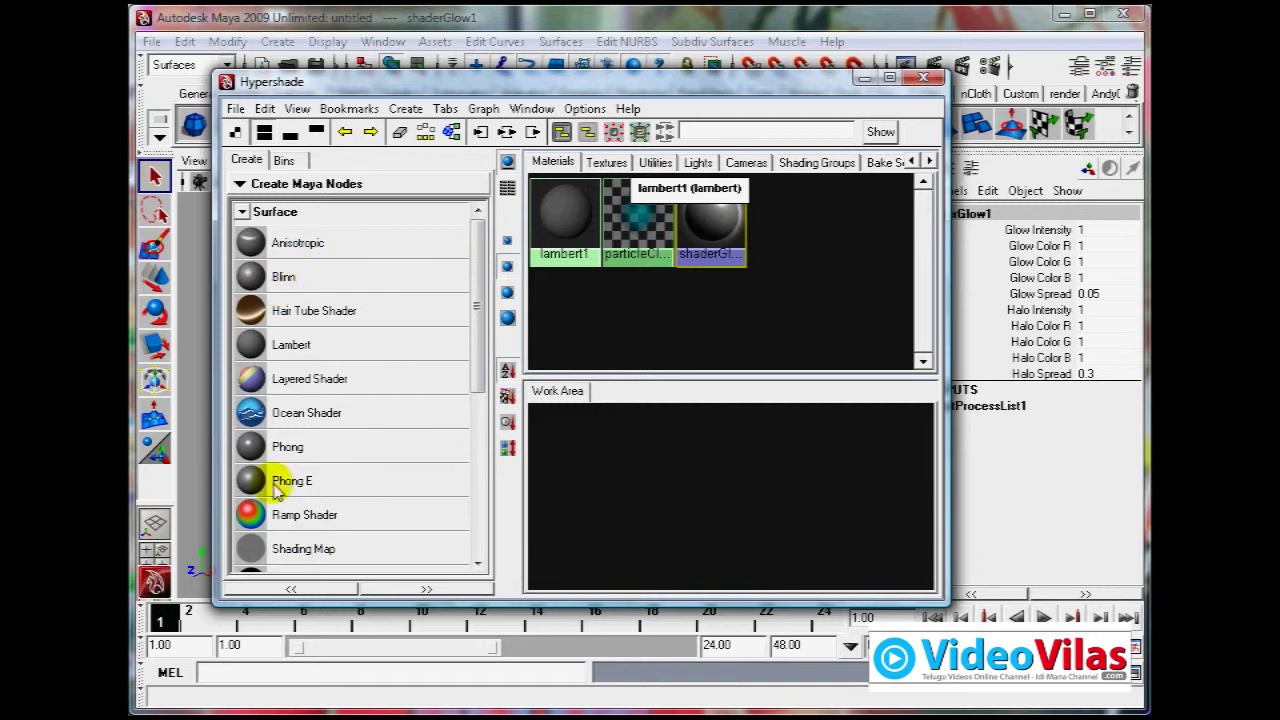
left_click(283, 161)
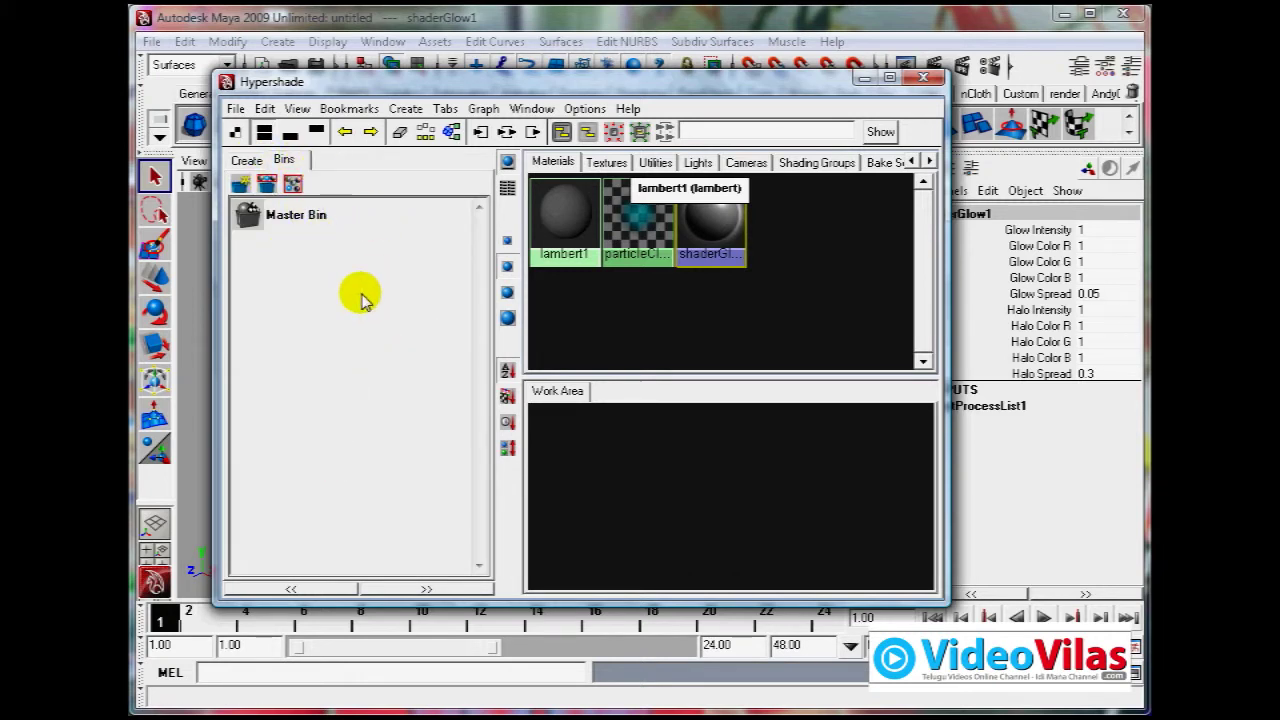
left_click(245, 160)
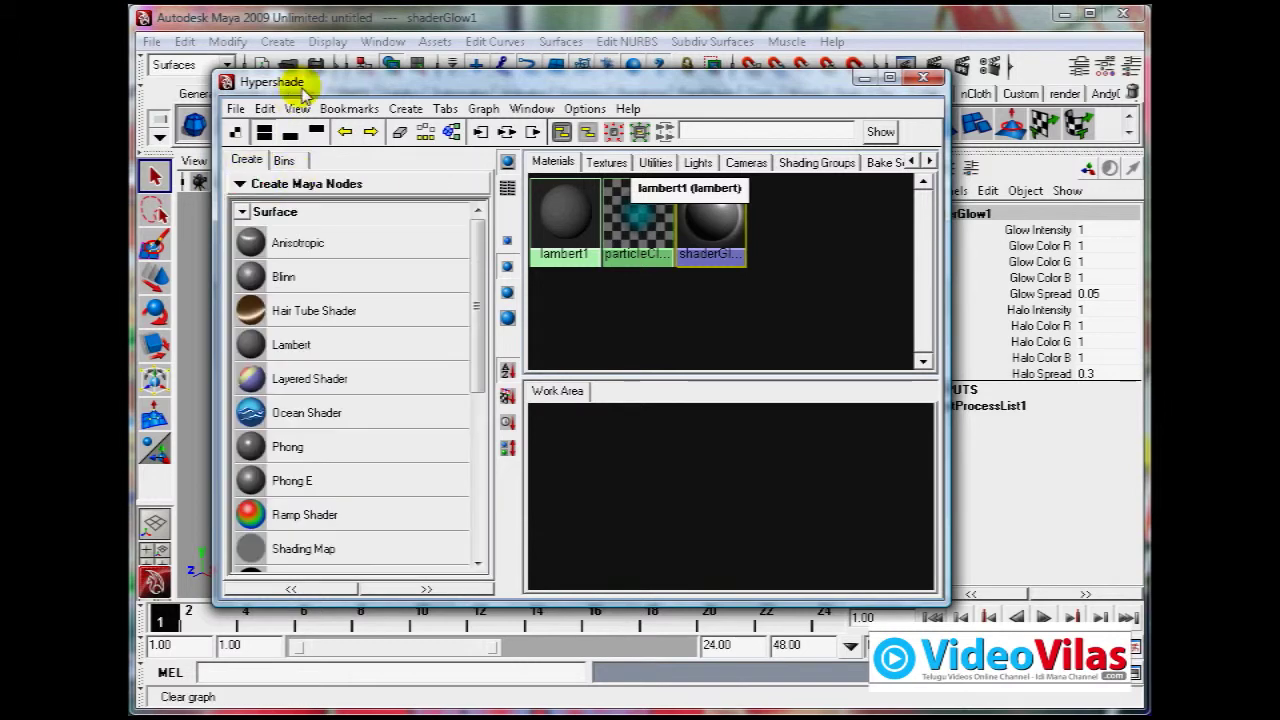
left_click(232, 110)
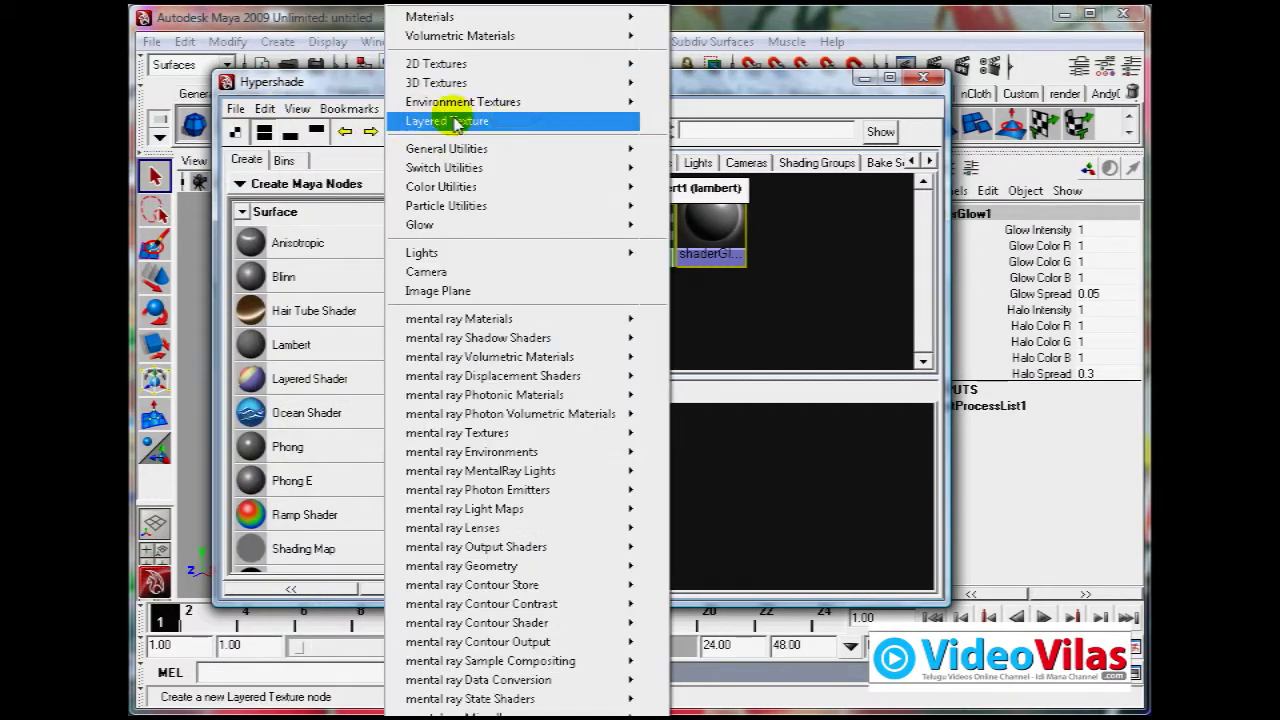
mouse_move(463, 102)
left_click(800, 119)
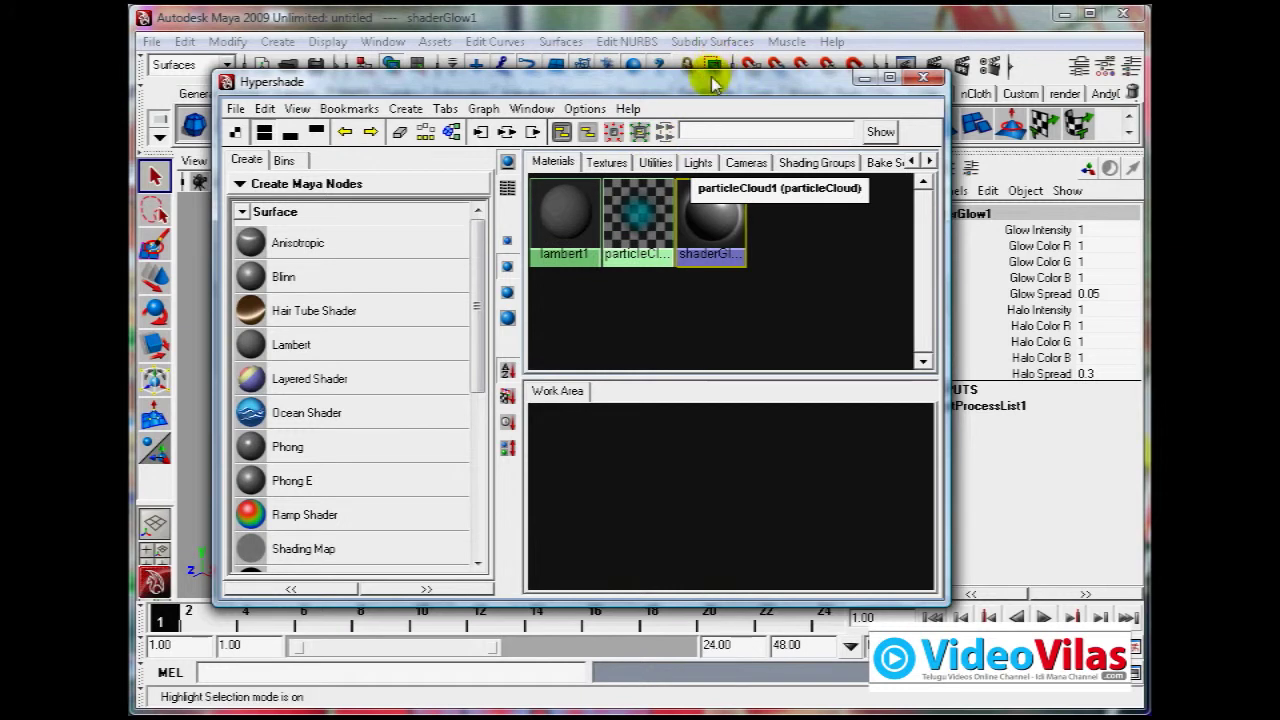
mouse_move(706, 84)
left_mouse_down()
mouse_move(718, 80)
mouse_move(672, 83)
left_mouse_up()
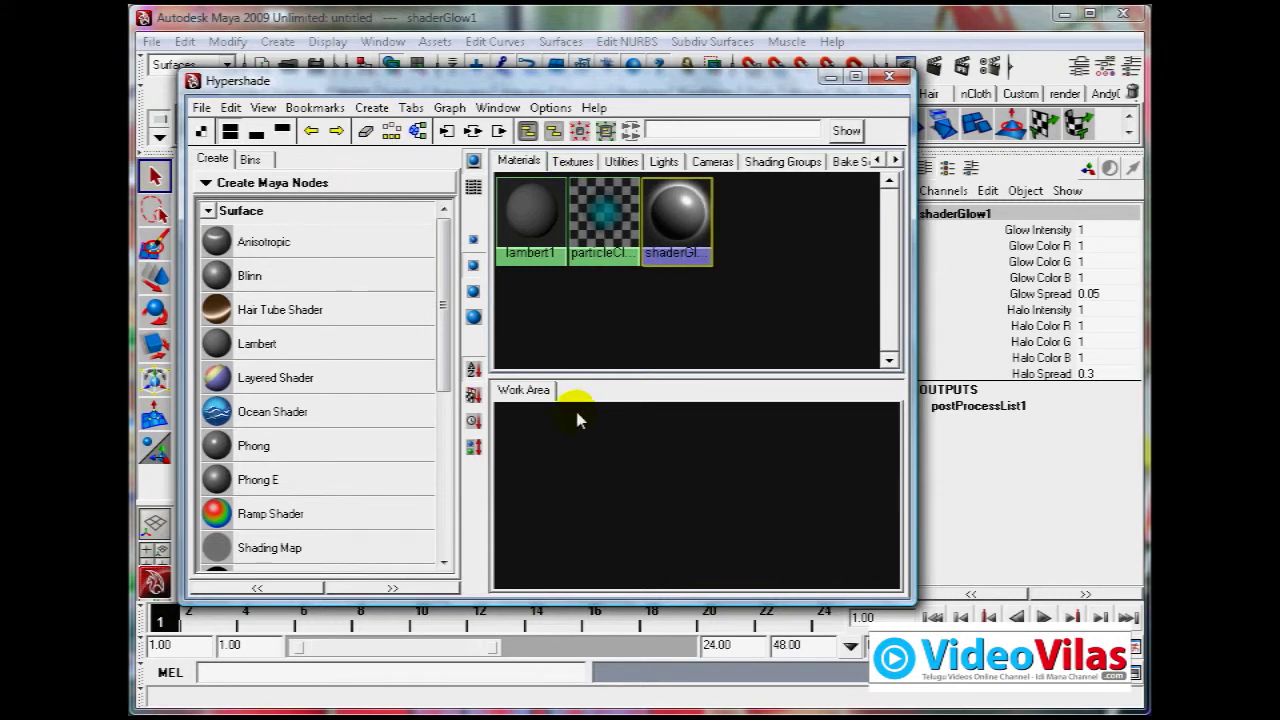
mouse_move(443, 266)
left_mouse_down()
mouse_move(443, 286)
mouse_move(443, 257)
left_mouse_up()
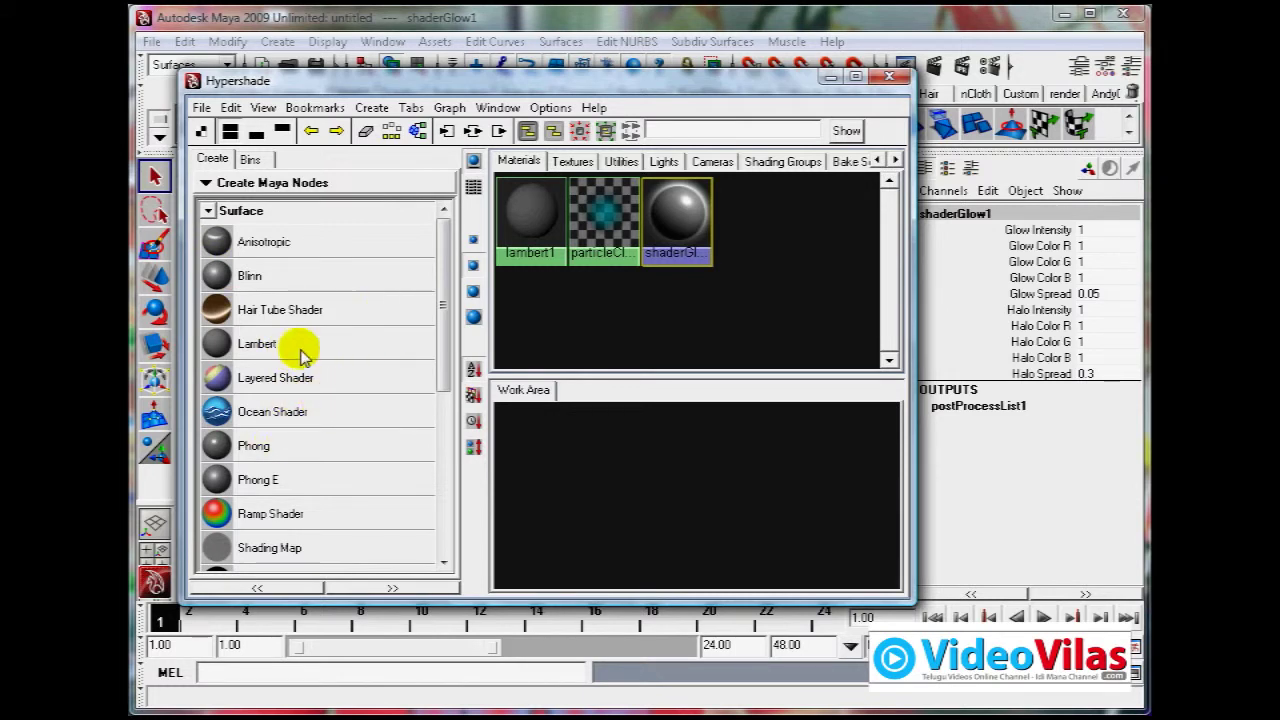
Step: Create a Blinn material from the Surface list and browse the Hypershade's node tabs
left_click(220, 276)
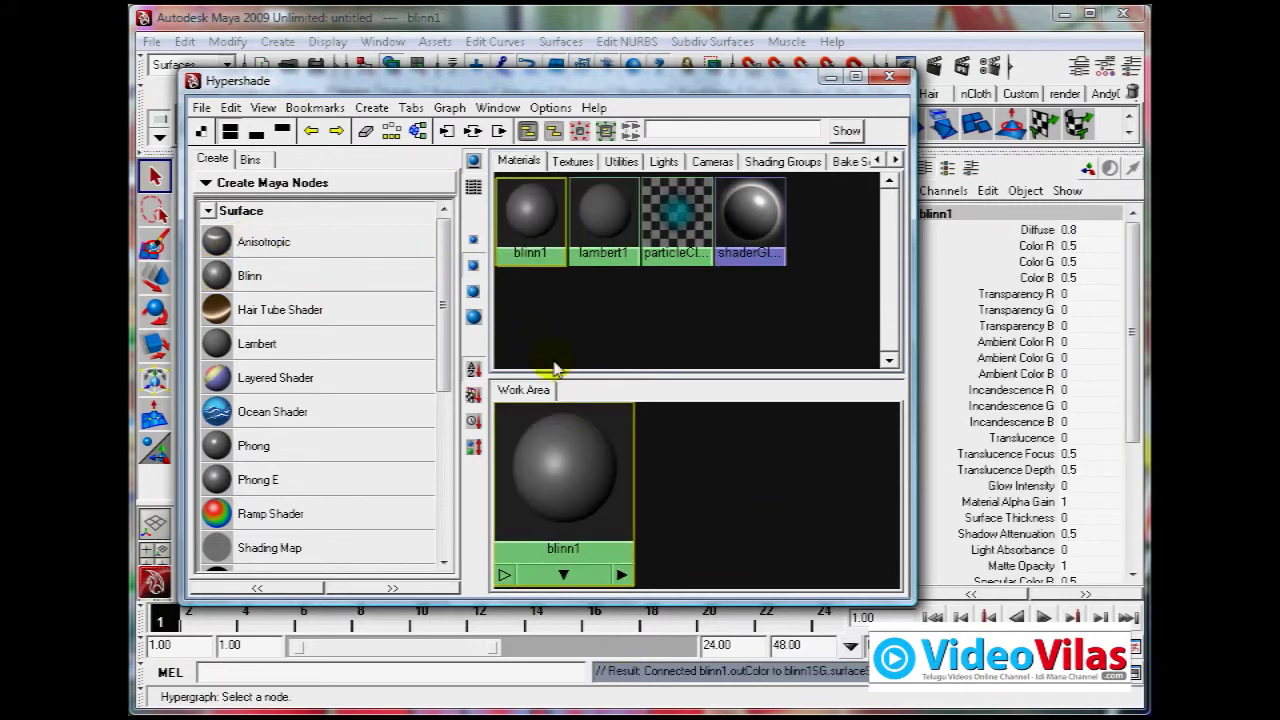
middle_click_drag(529, 437, 520, 498)
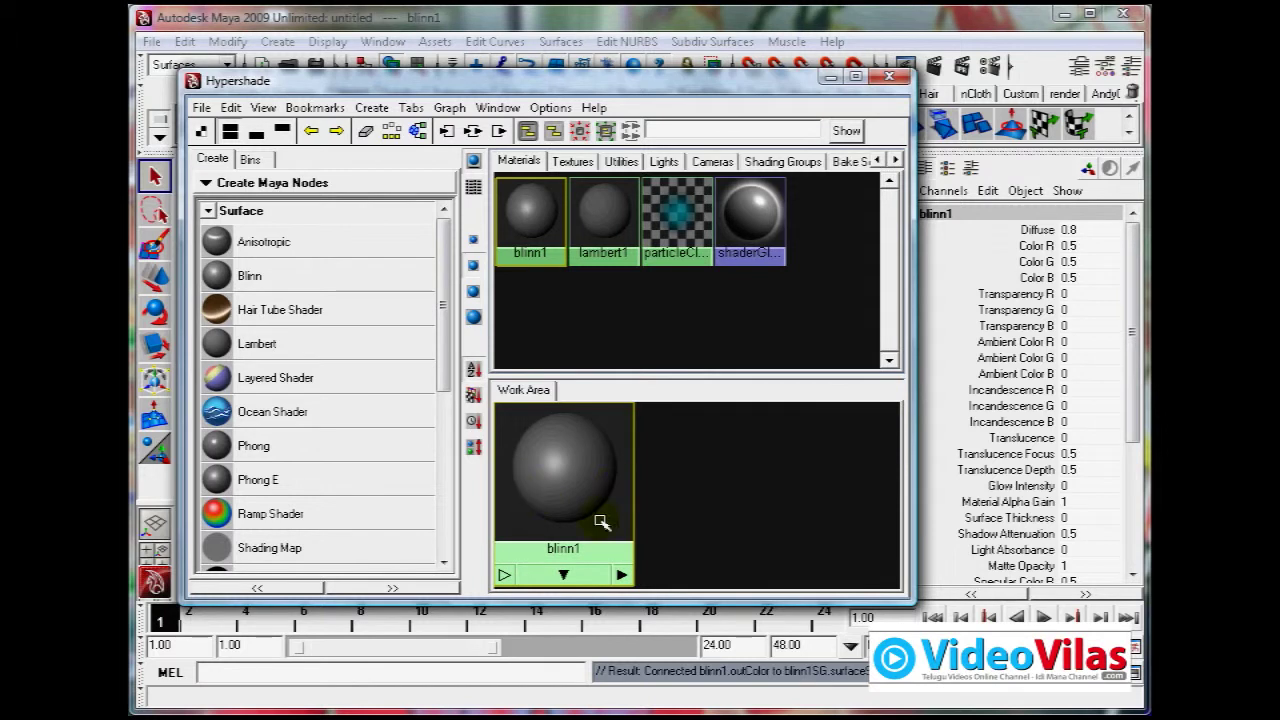
left_click(571, 161)
left_click(621, 161)
left_click(663, 162)
left_click(572, 161)
left_click(524, 161)
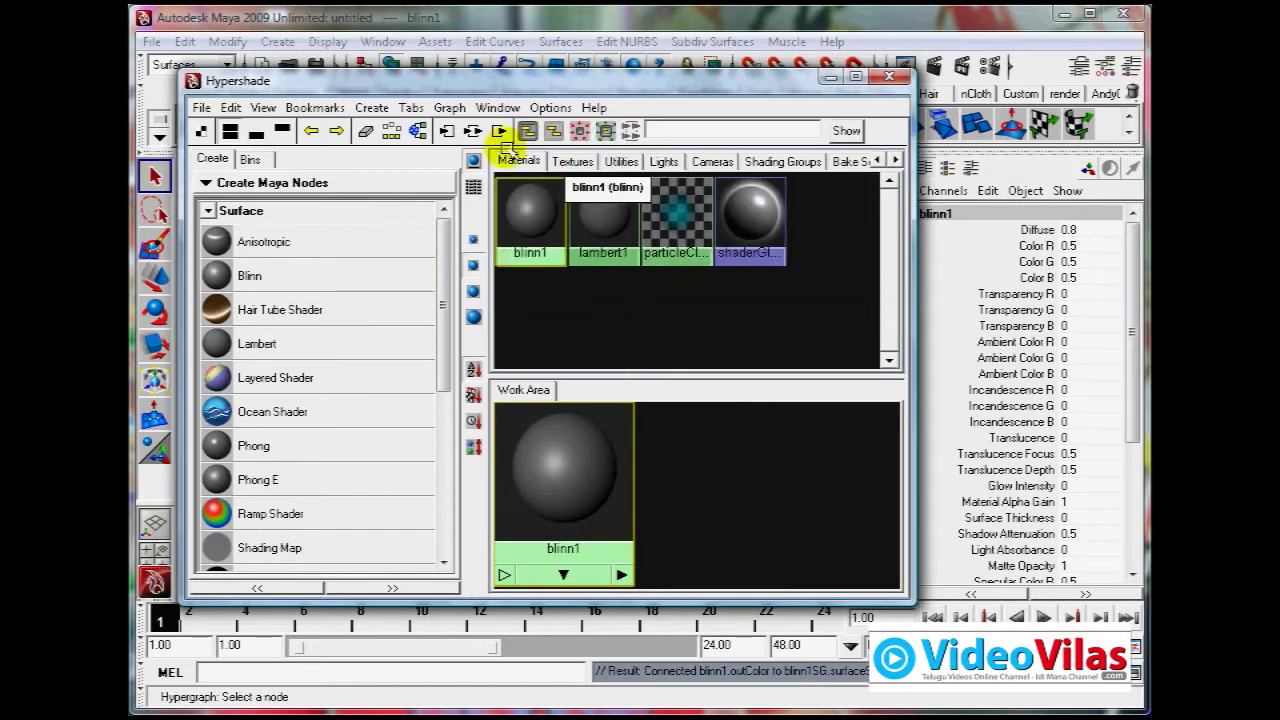
Step: Move the blinn1 node right in the Work Area and dismiss its context menu
mouse_move(556, 463)
left_mouse_down()
mouse_move(720, 466)
mouse_move(630, 520)
mouse_move(630, 462)
left_mouse_up()
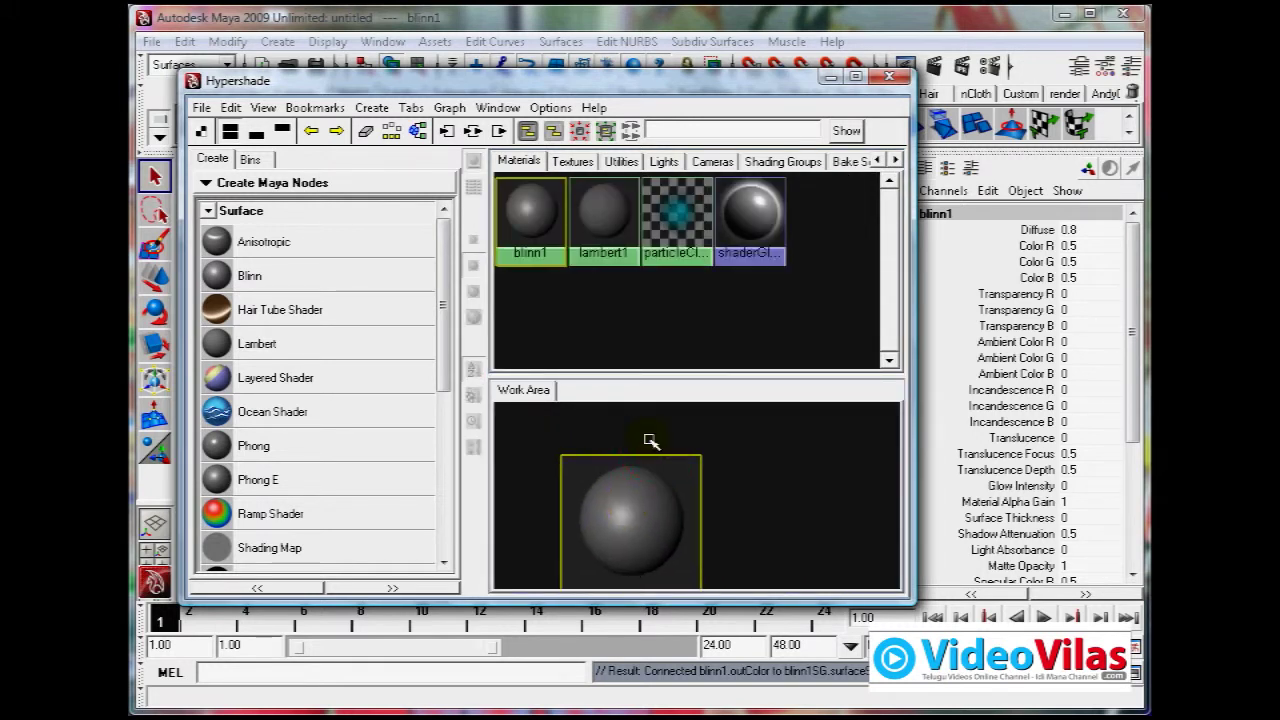
right_click(627, 459)
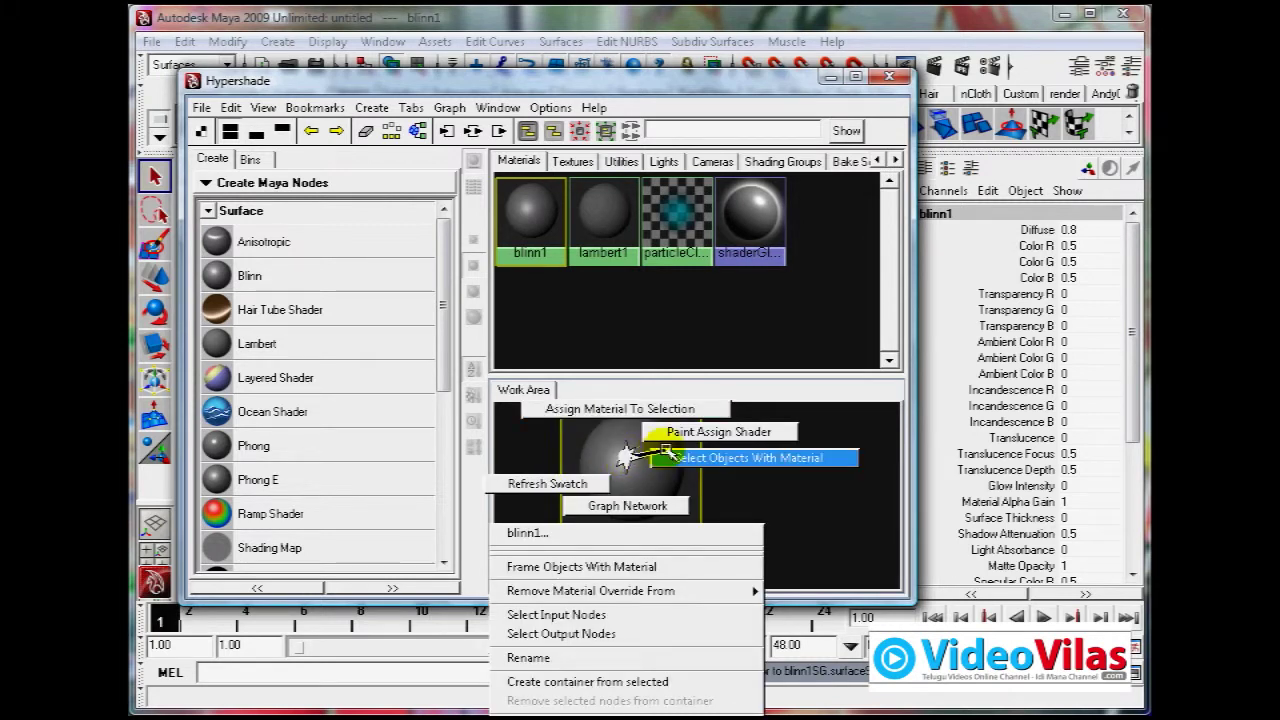
left_click(777, 475)
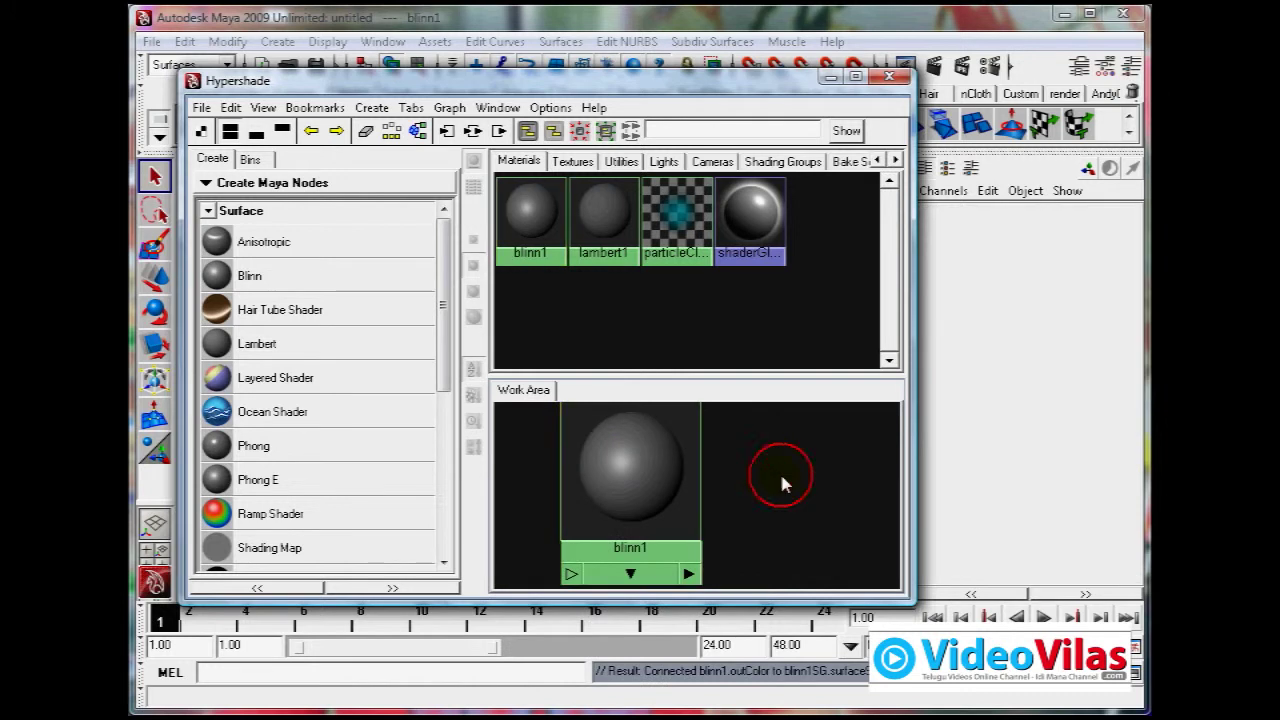
left_click(627, 547)
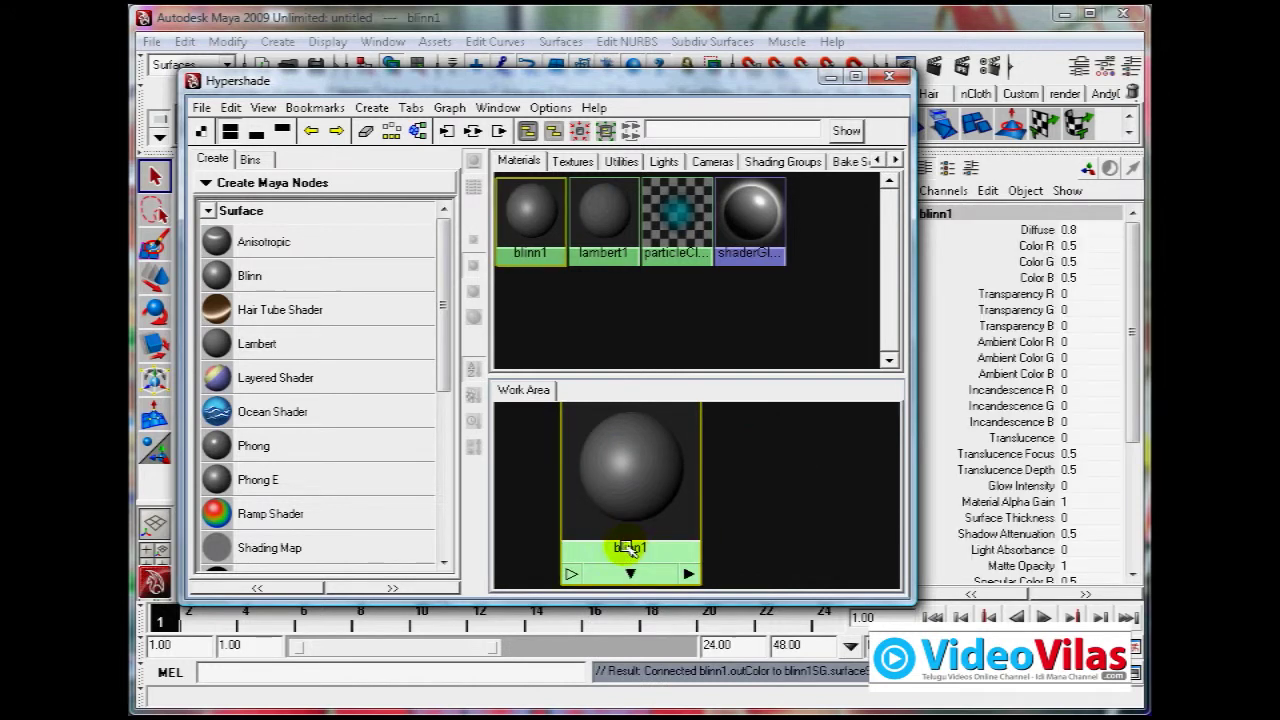
double_click(630, 548)
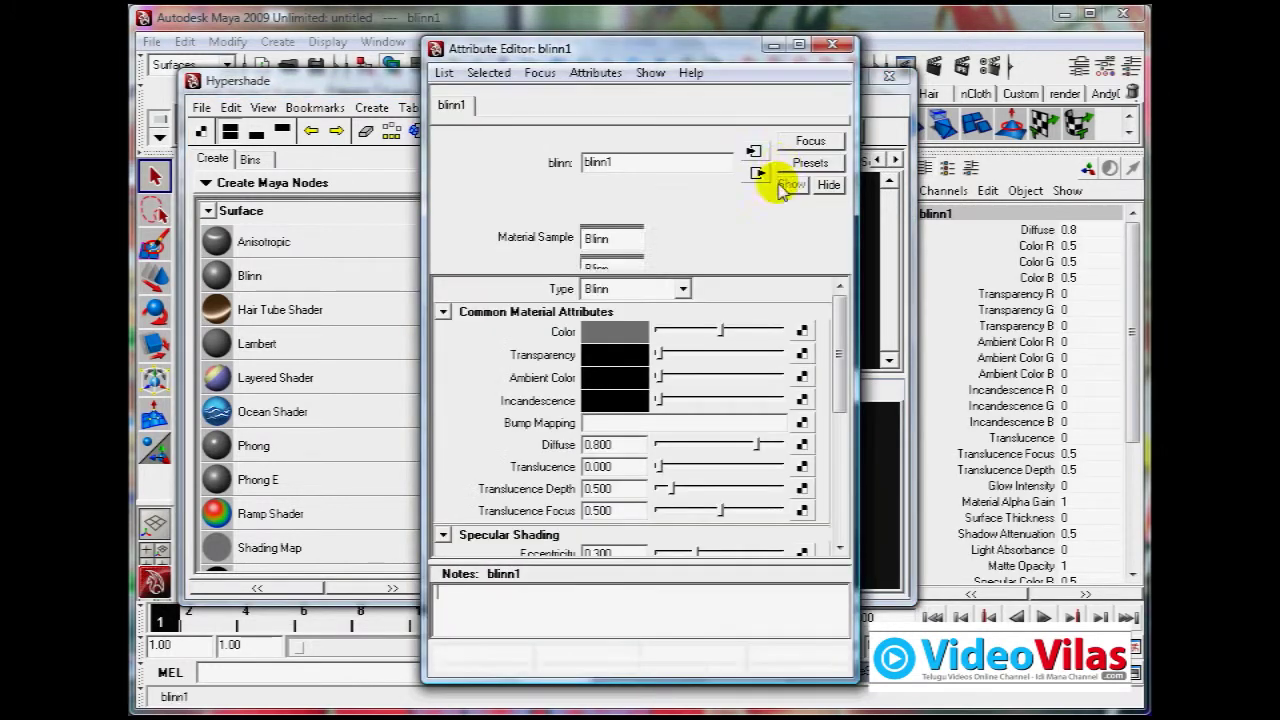
left_click(832, 44)
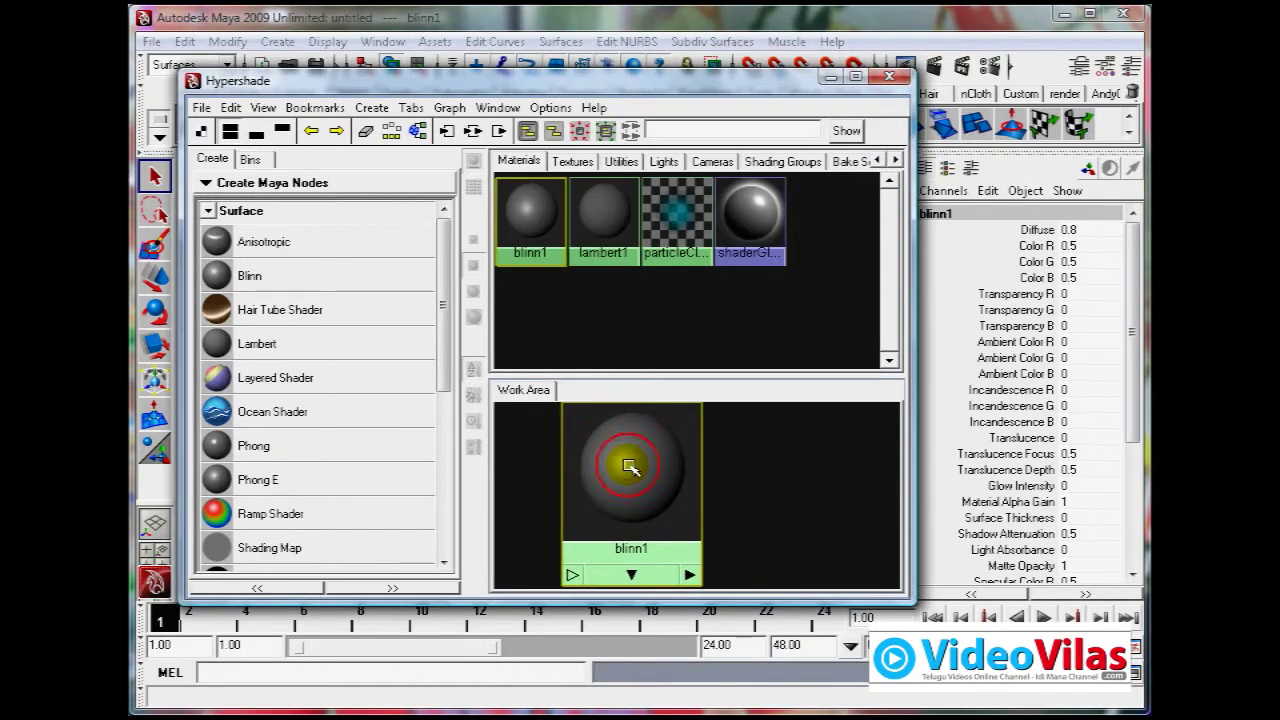
double_click(628, 467)
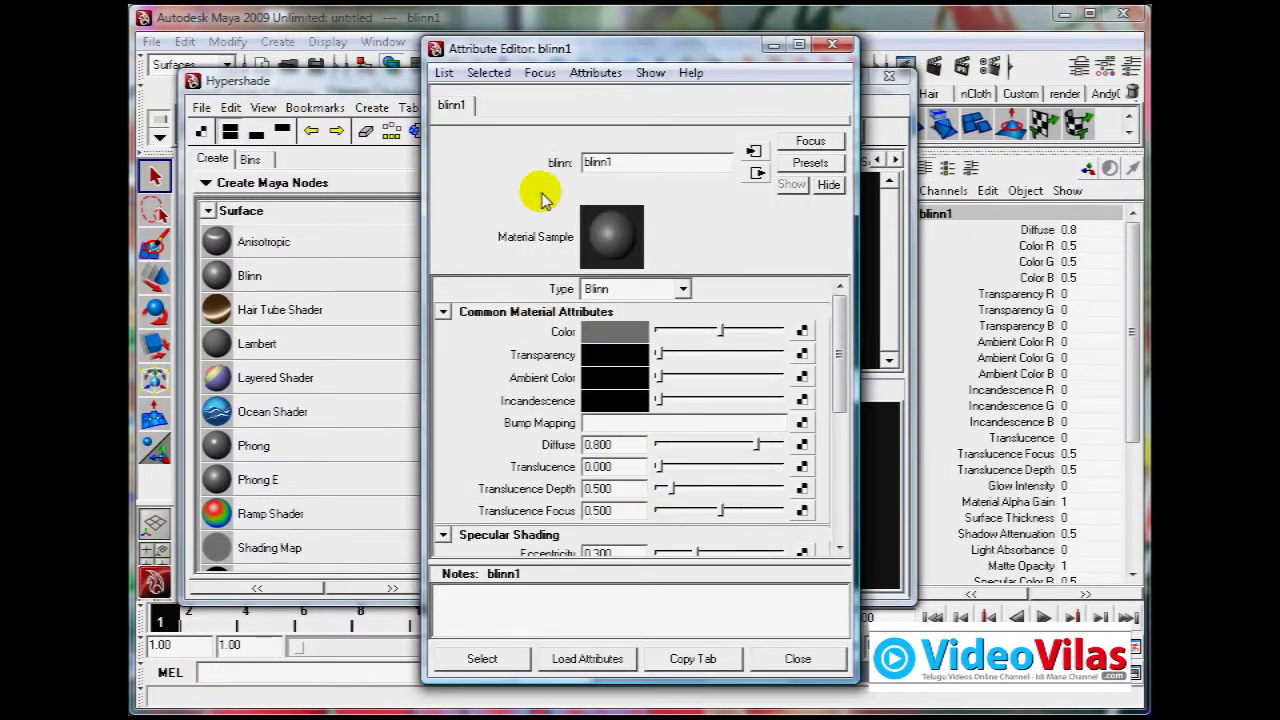
mouse_move(837, 366)
left_mouse_down()
mouse_move(848, 450)
mouse_move(846, 325)
left_mouse_up()
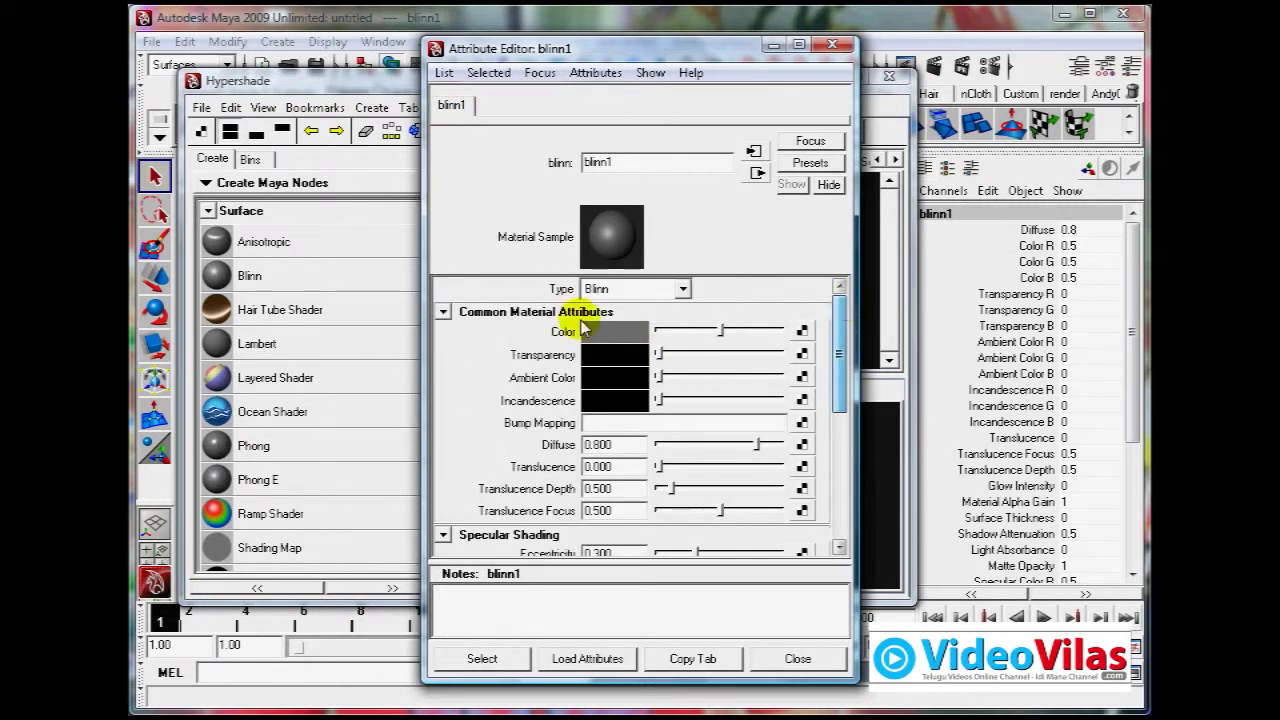
left_click(830, 47)
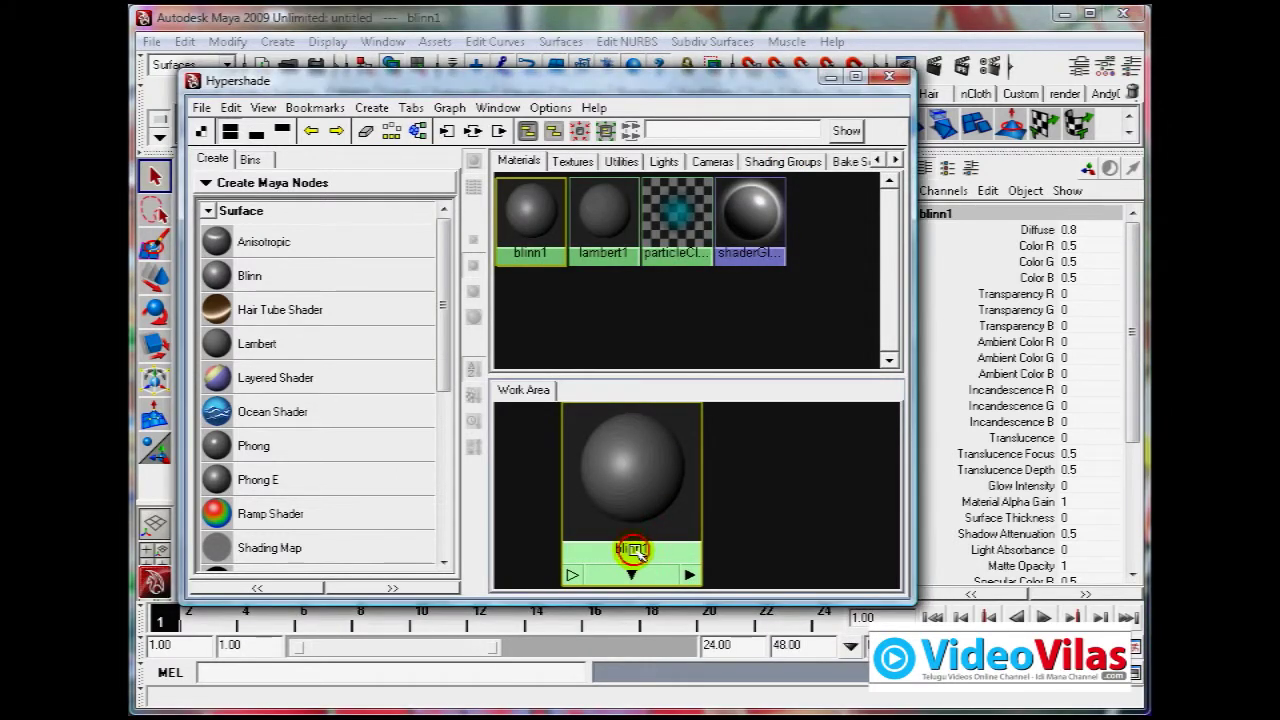
Step: Rename the blinn1 node to mmmastexture, then create a new Lambert material
left_click(633, 553, "ctrl")
double_click(633, 553, "ctrl")
type("mmm as texture")
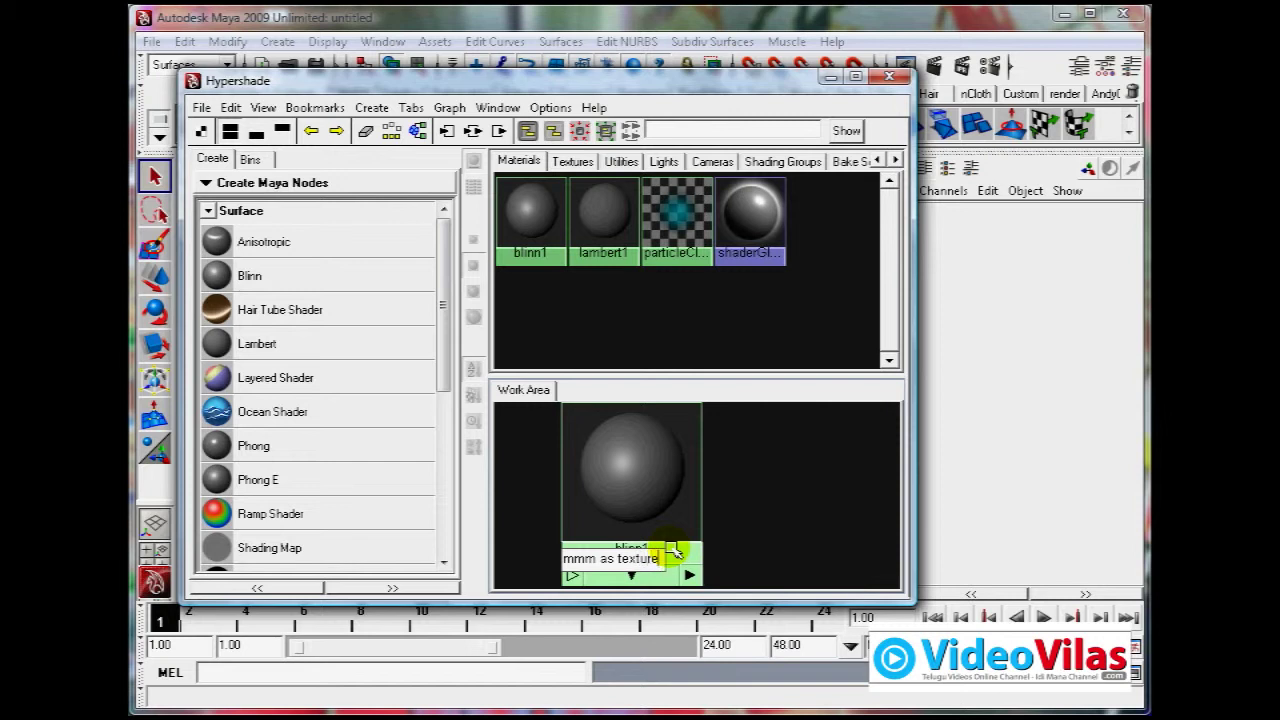
key("Return")
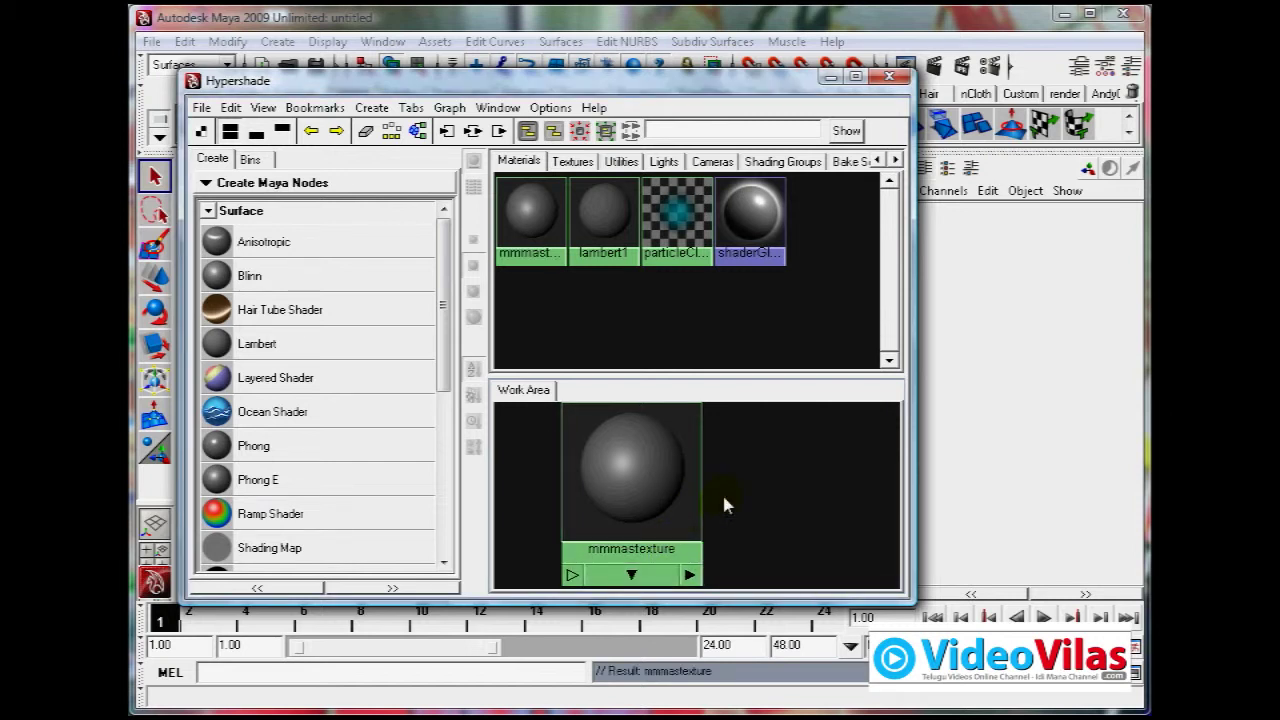
left_click(672, 549)
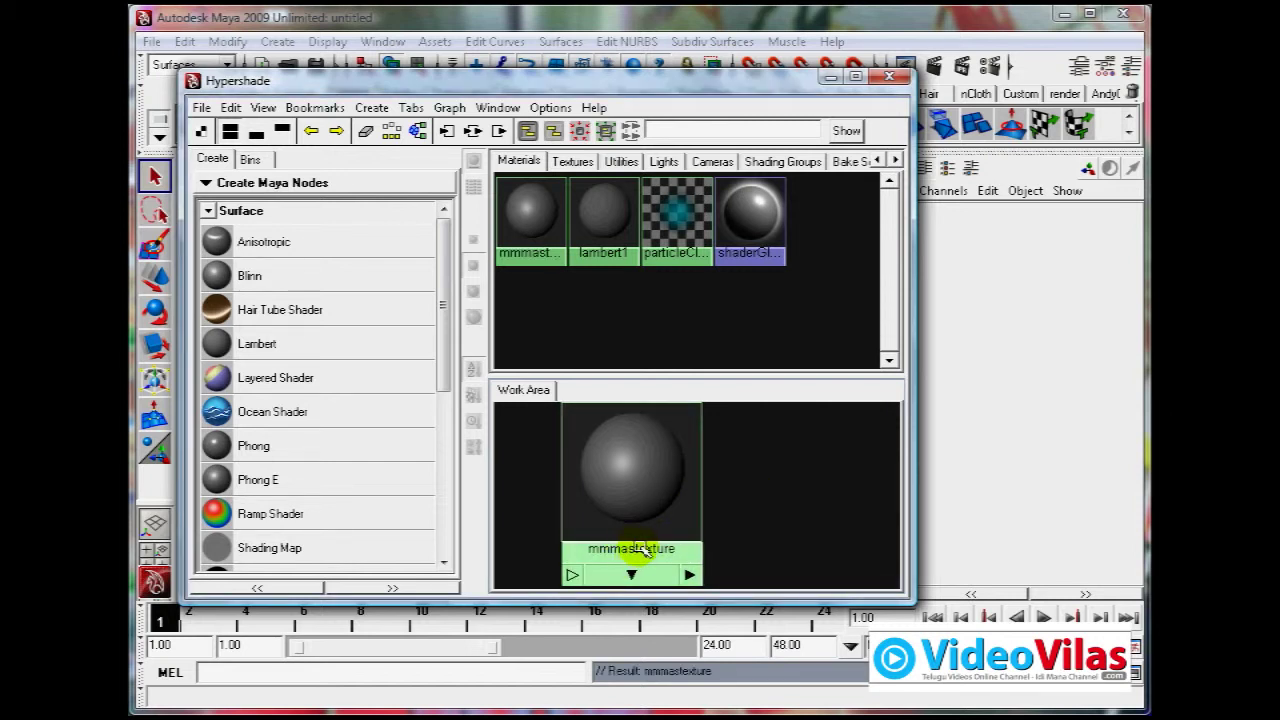
left_click(216, 343)
Step: Move lambert2 beside mmmastexture and rename it mmmas02
mouse_move(770, 508)
left_mouse_down()
mouse_move(766, 474)
mouse_move(806, 472)
left_mouse_up()
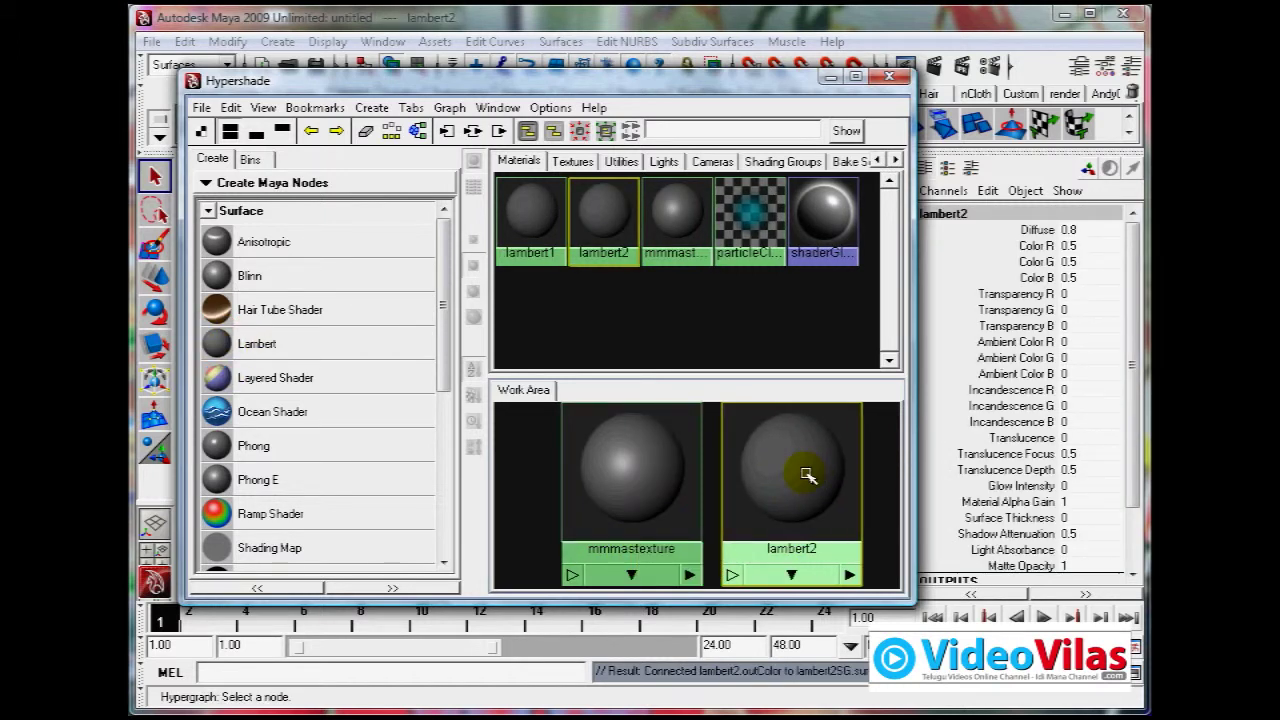
left_click(779, 553, "ctrl")
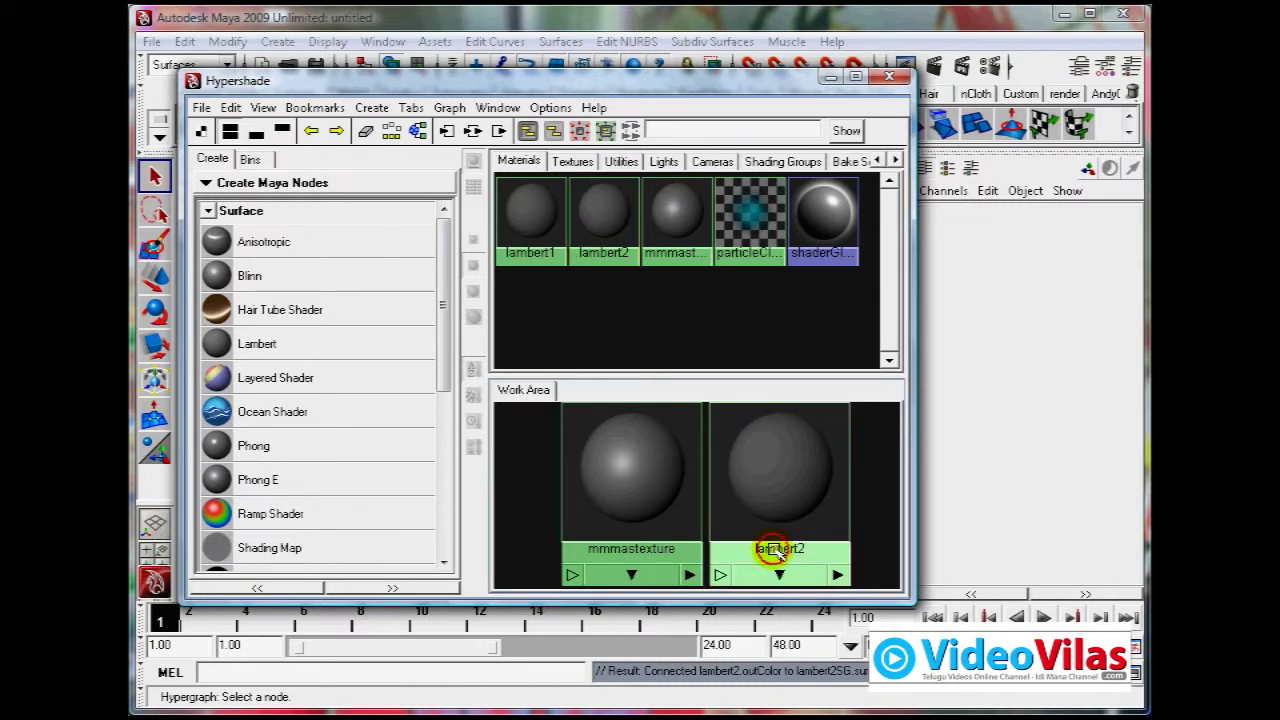
double_click(773, 551)
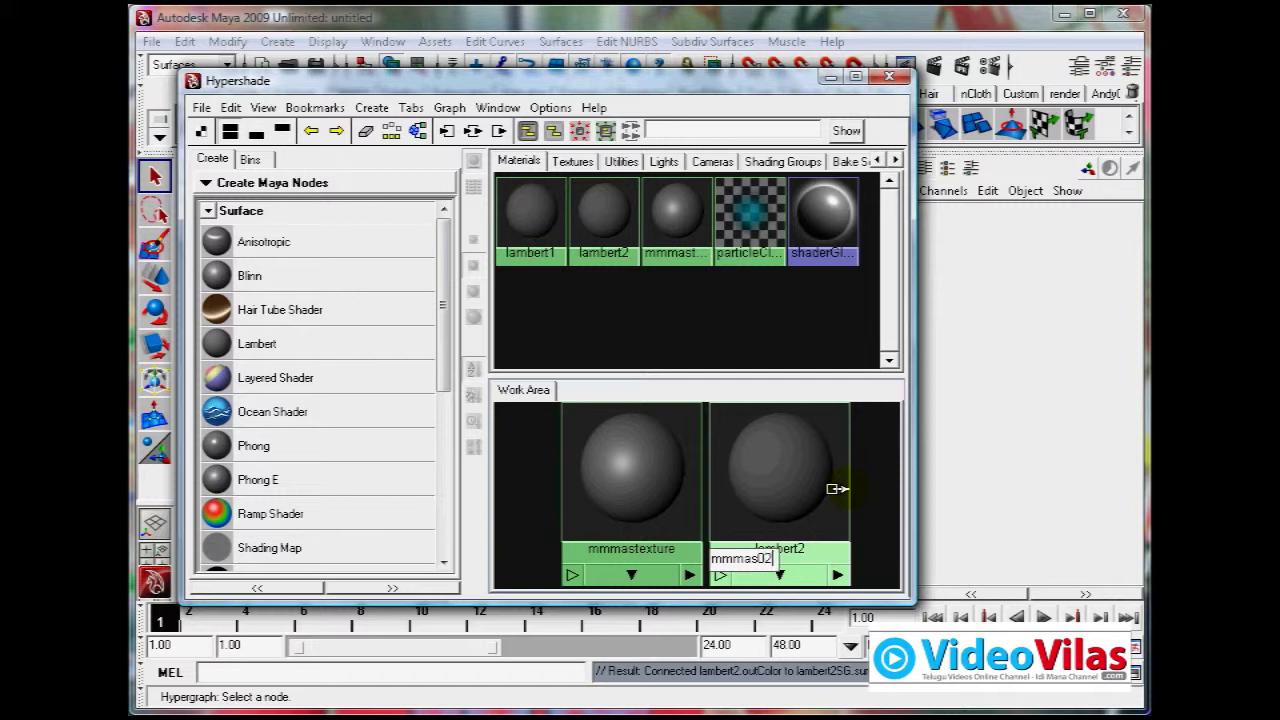
key("Return")
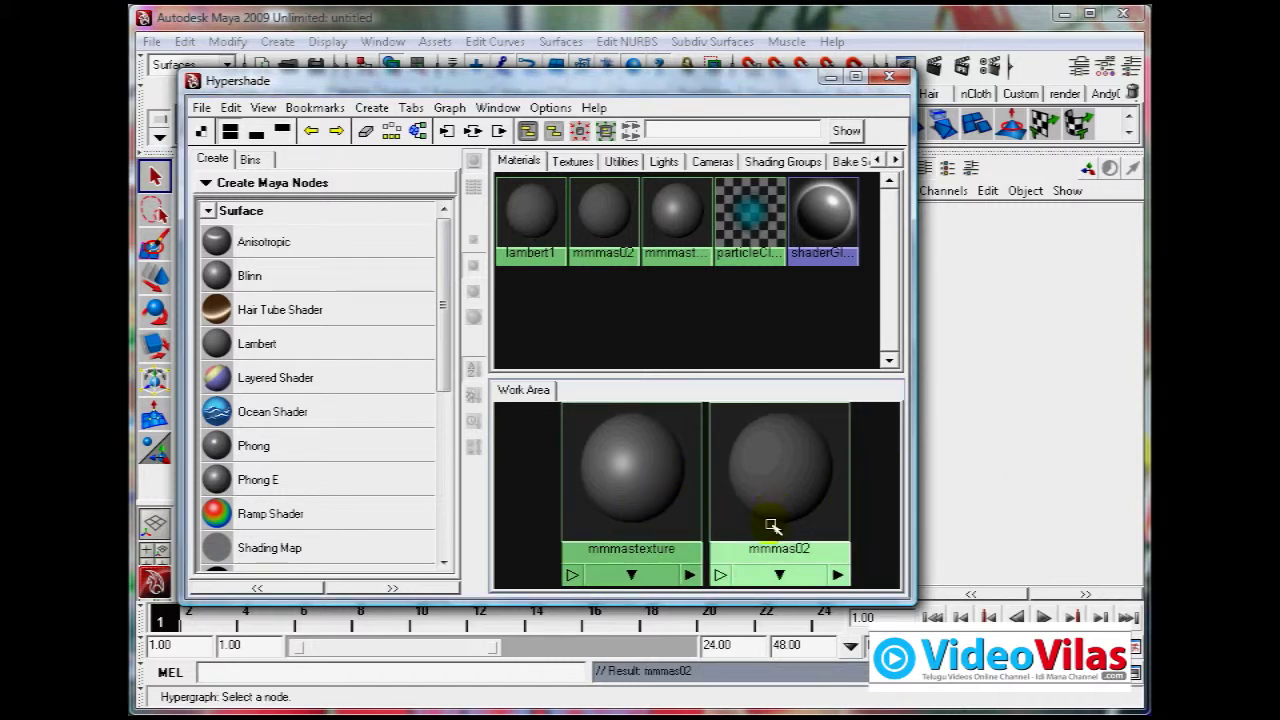
Step: Rename the mmmas02 node to woodtex
left_click(775, 556)
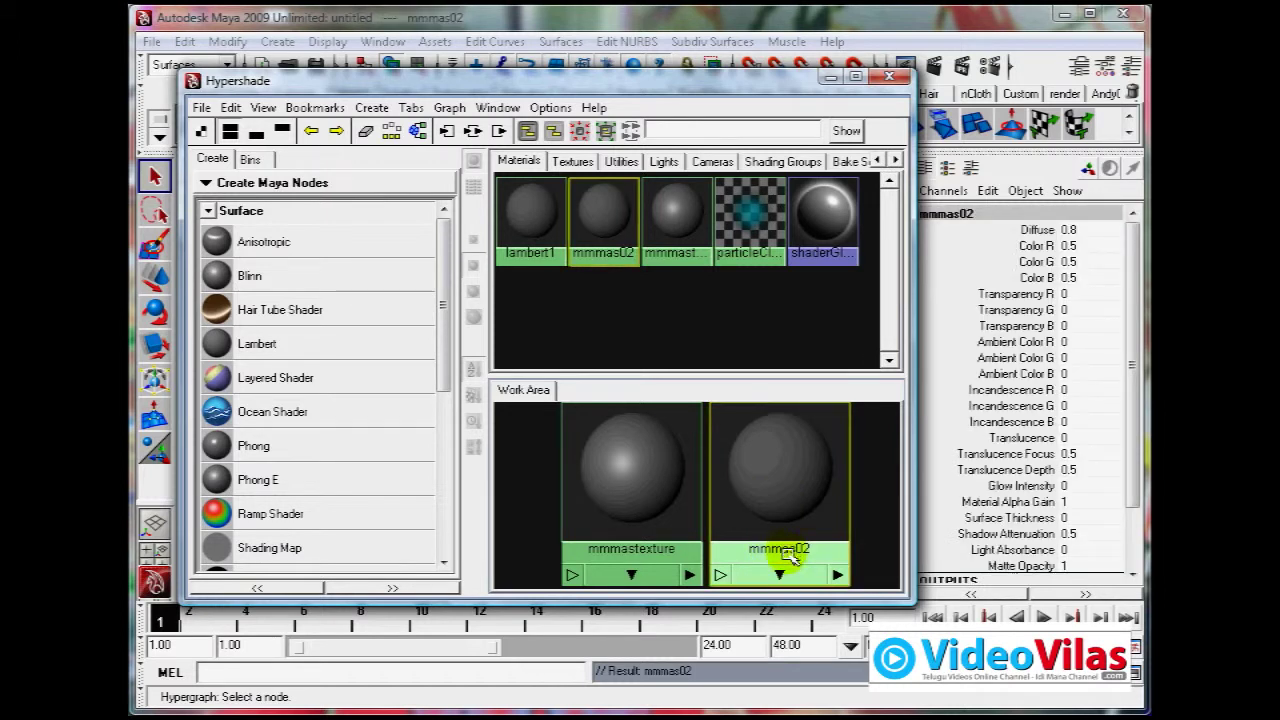
left_click(762, 550, "ctrl")
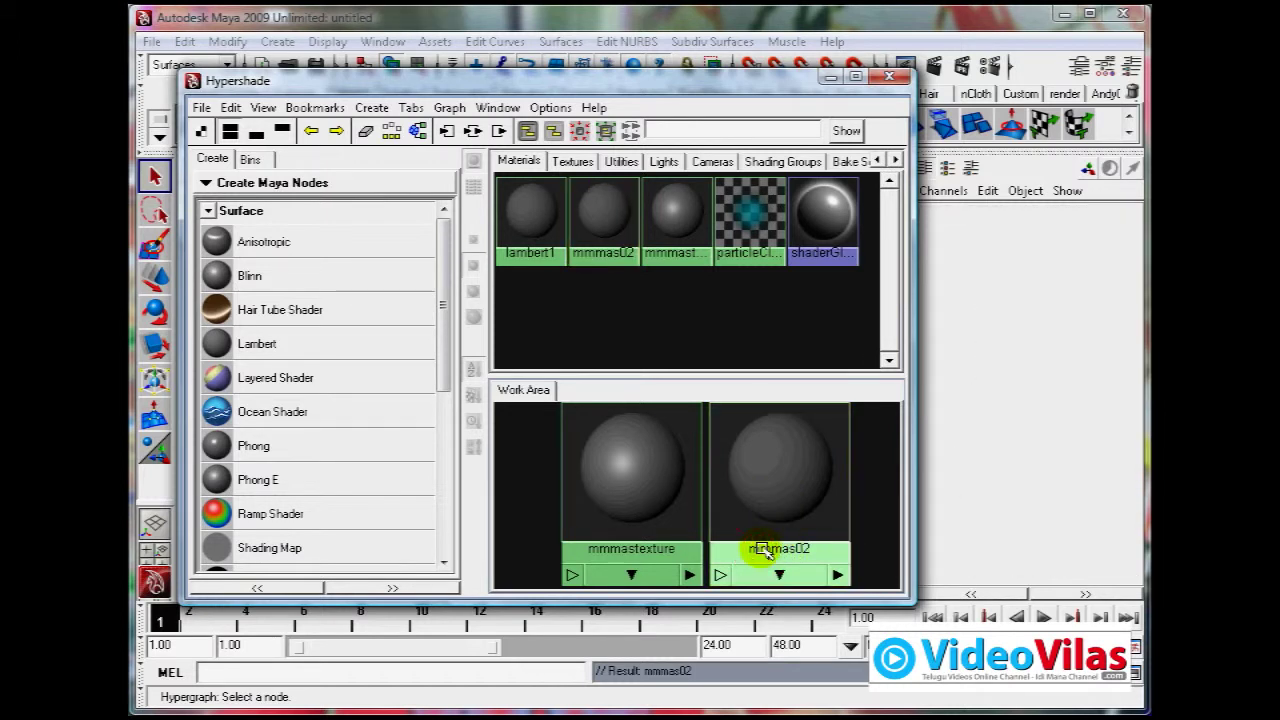
double_click(776, 556, "ctrl")
type("woodte")
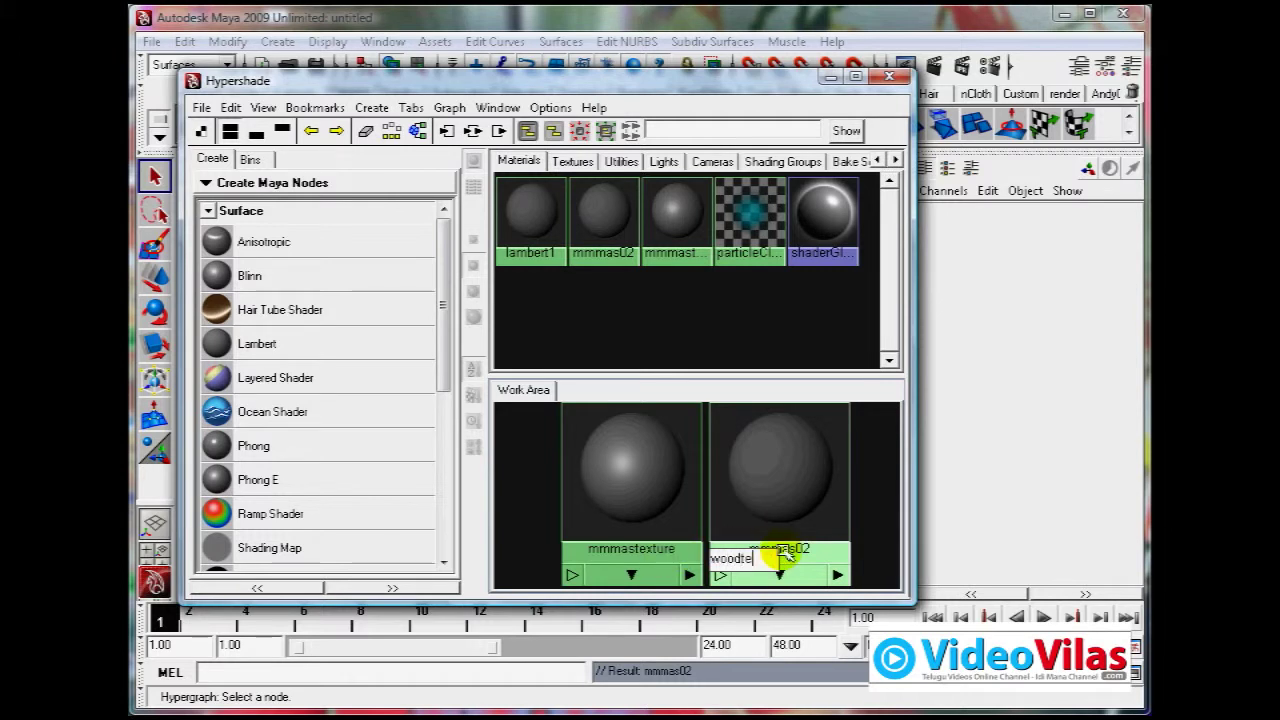
type("x")
key("Return")
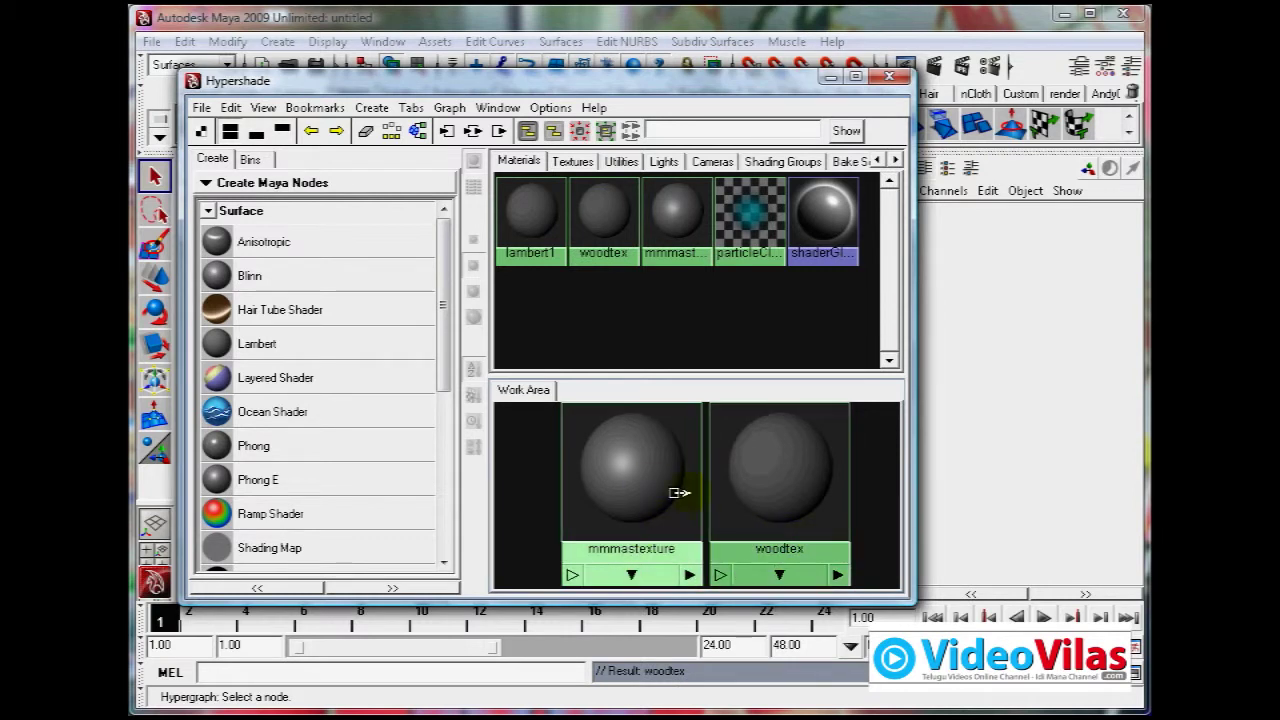
Step: Shift mmmastexture slightly left and inspect its marking menu without running a command
left_click_drag(625, 470, 588, 470)
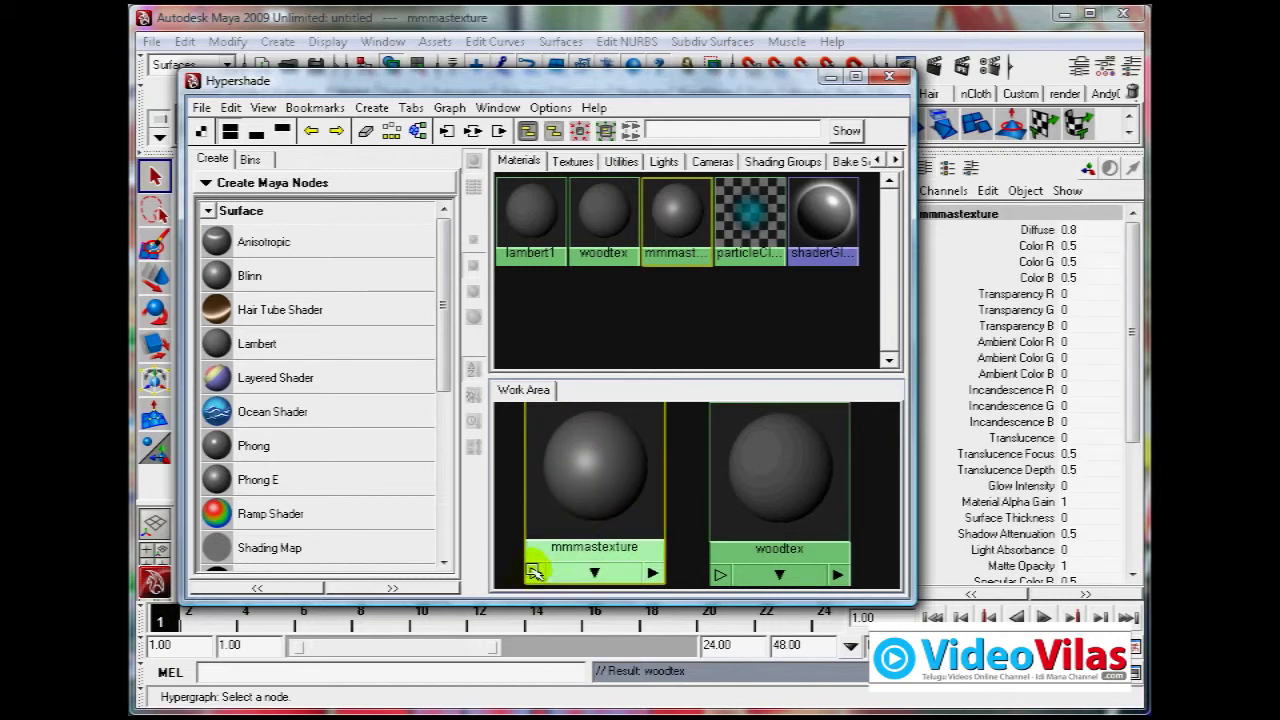
right_click(598, 567)
left_click(598, 567)
right_click(533, 573)
left_click(534, 571)
right_click(533, 574)
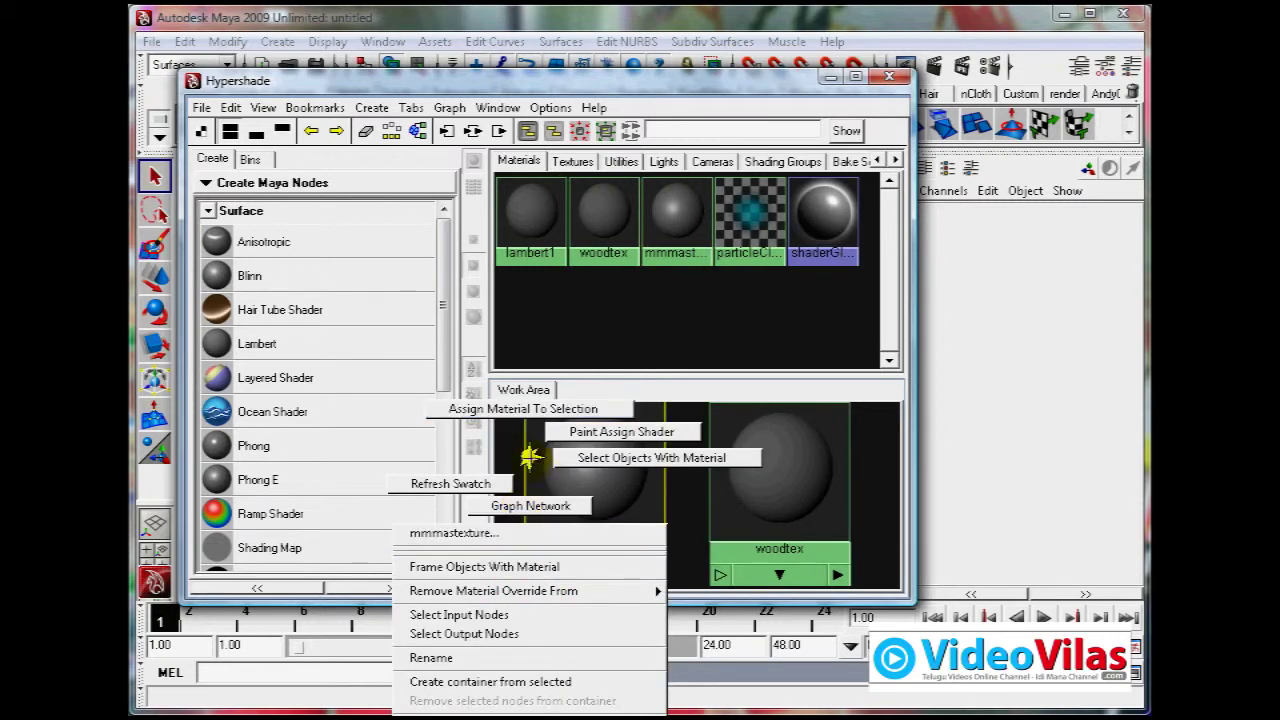
left_click(530, 462)
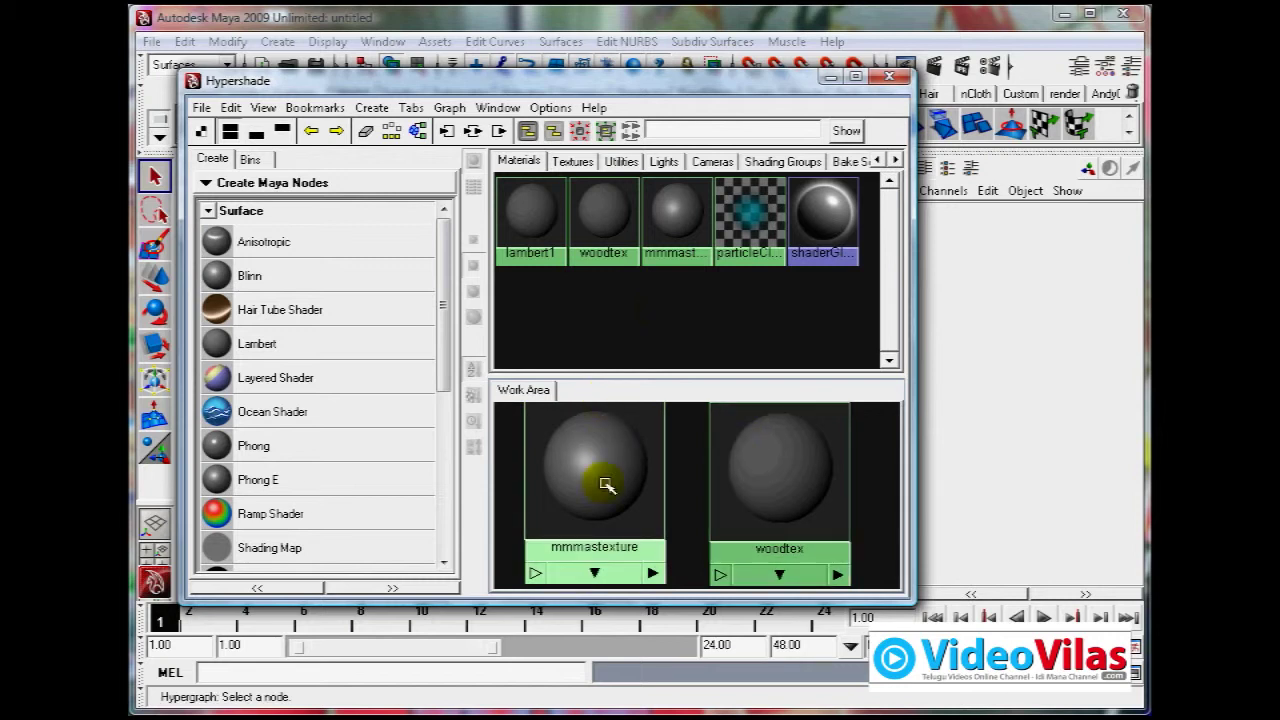
Step: Zoom the Work Area in and out around the two shaders
scroll(788, 471, "down", 2)
scroll(788, 471, "down", 1)
scroll(786, 471, "down", 2)
scroll(760, 468, "up", 3)
scroll(731, 478, "down", 2)
scroll(727, 467, "down", 1)
scroll(727, 467, "up", 2)
scroll(714, 494, "up", 2)
scroll(612, 474, "up", 2)
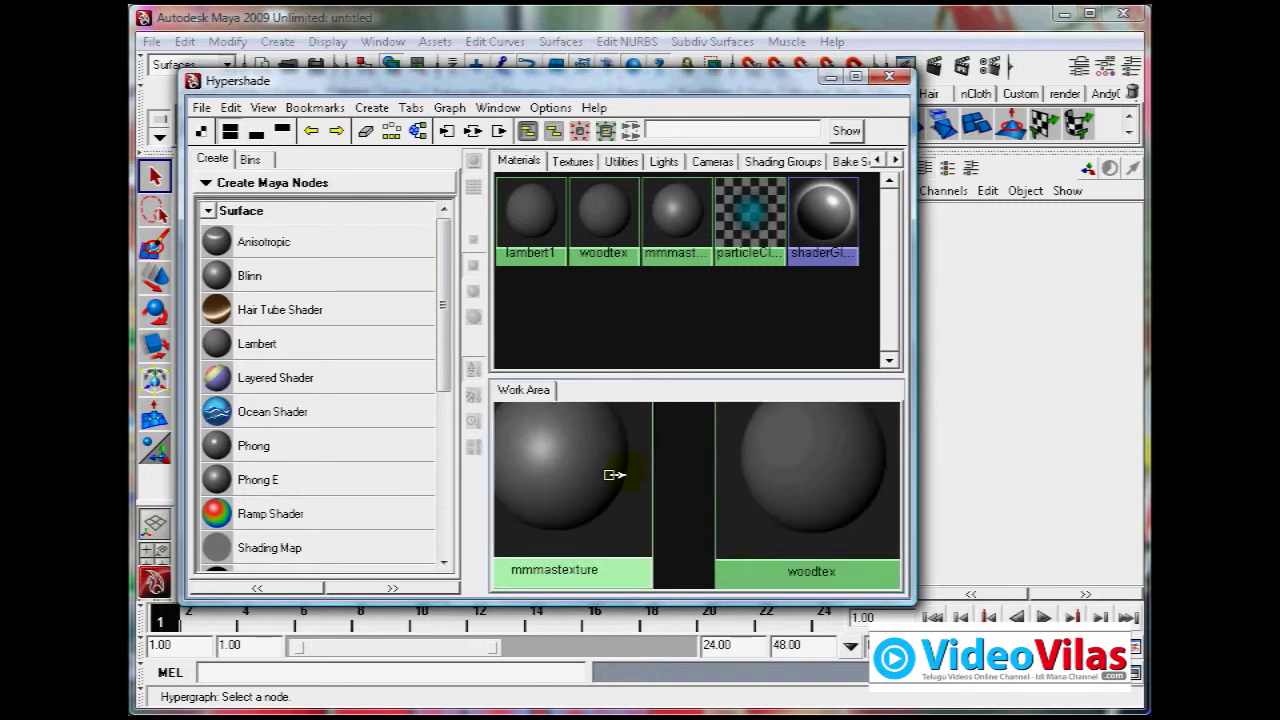
scroll(715, 500, "up", 2)
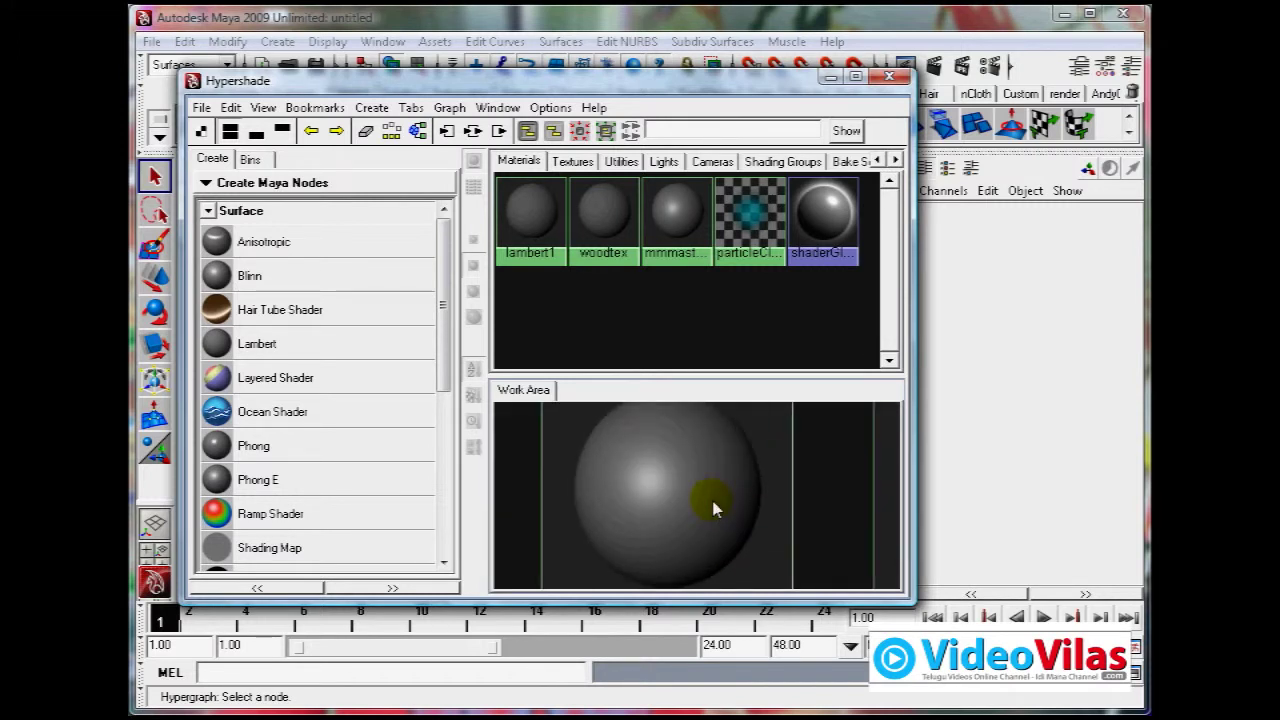
scroll(716, 506, "down", 2)
scroll(735, 495, "down", 2)
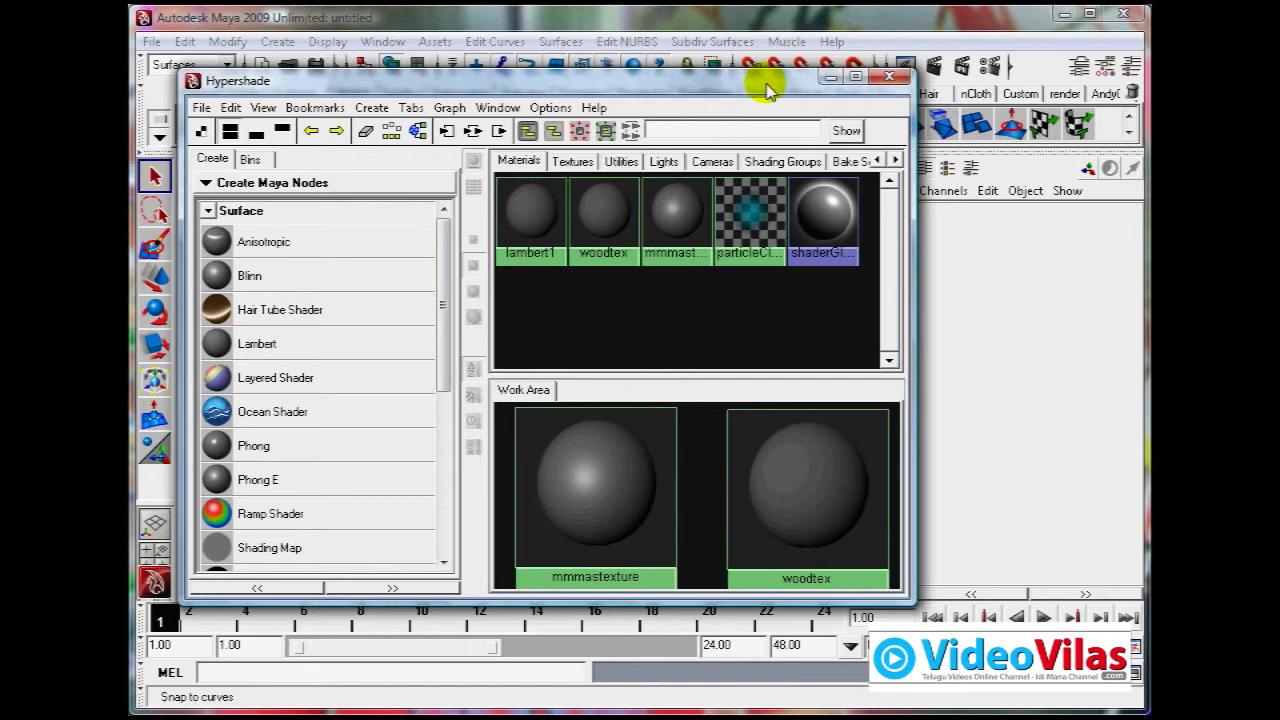
Step: Nudge the Hypershade left and resize the Work Area larger than the swatch panel
left_click_drag(767, 88, 747, 85)
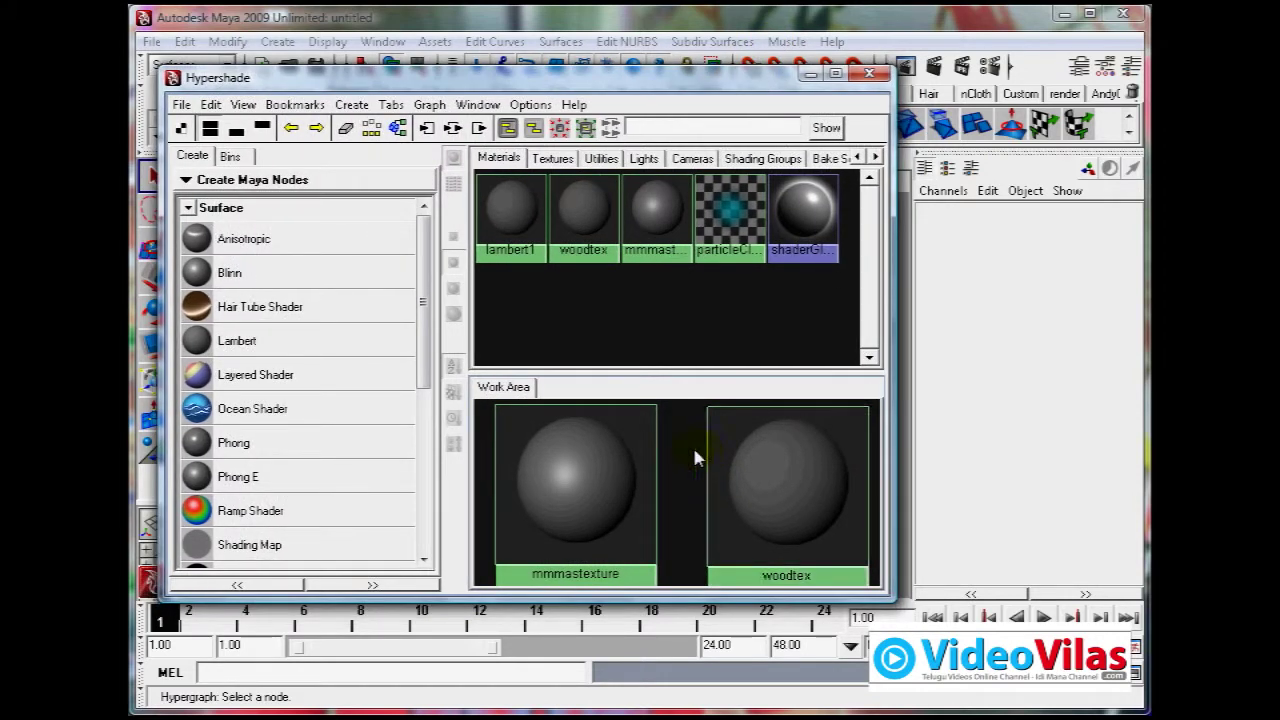
left_click_drag(704, 371, 706, 288)
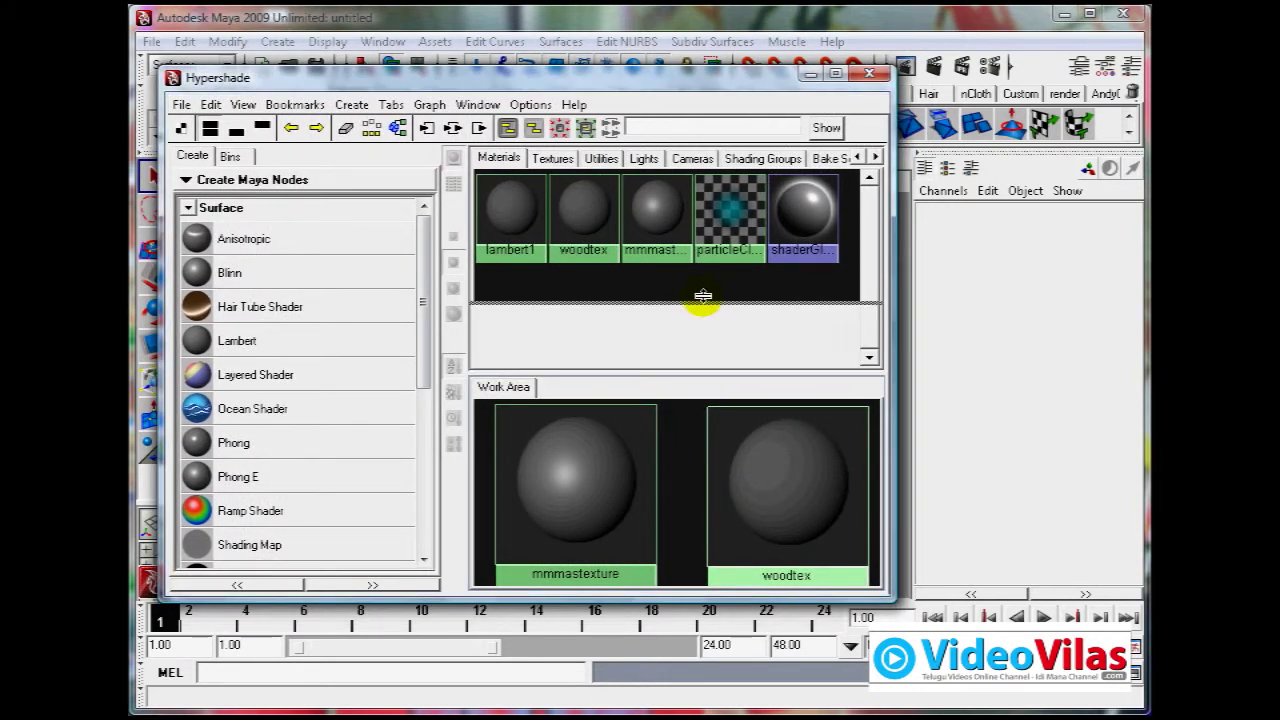
left_click(640, 372)
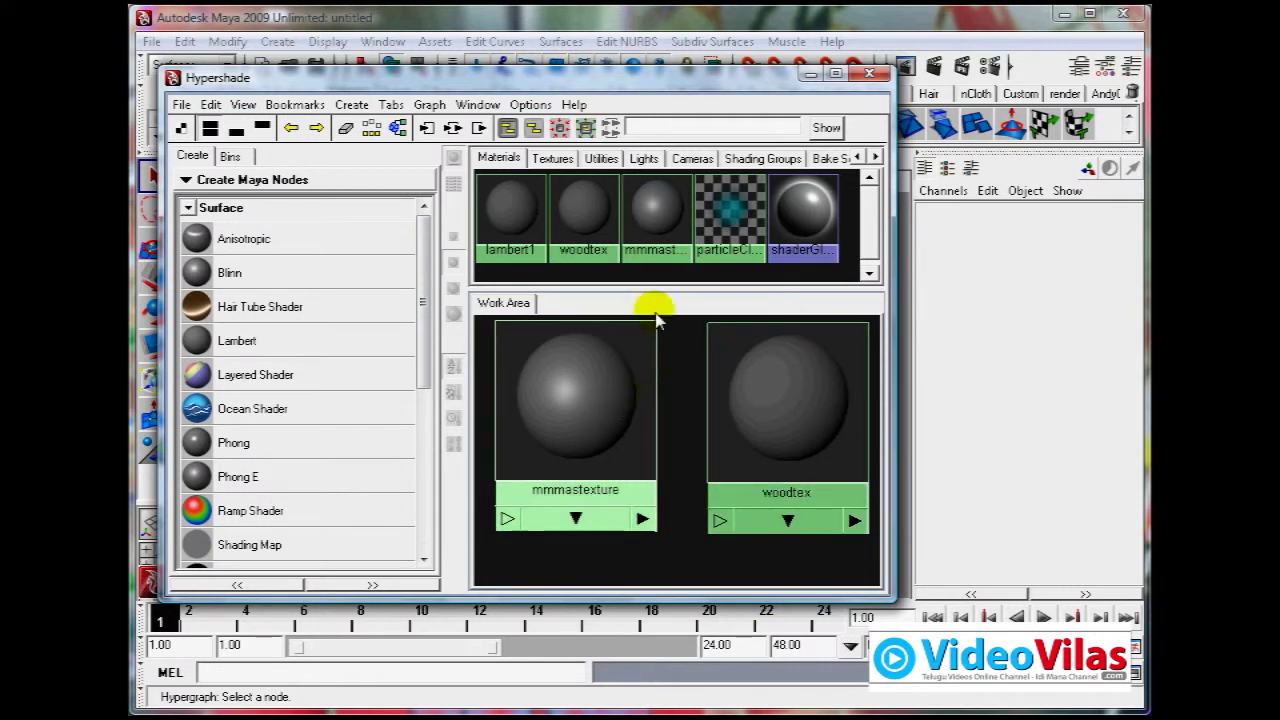
left_click_drag(660, 288, 663, 437)
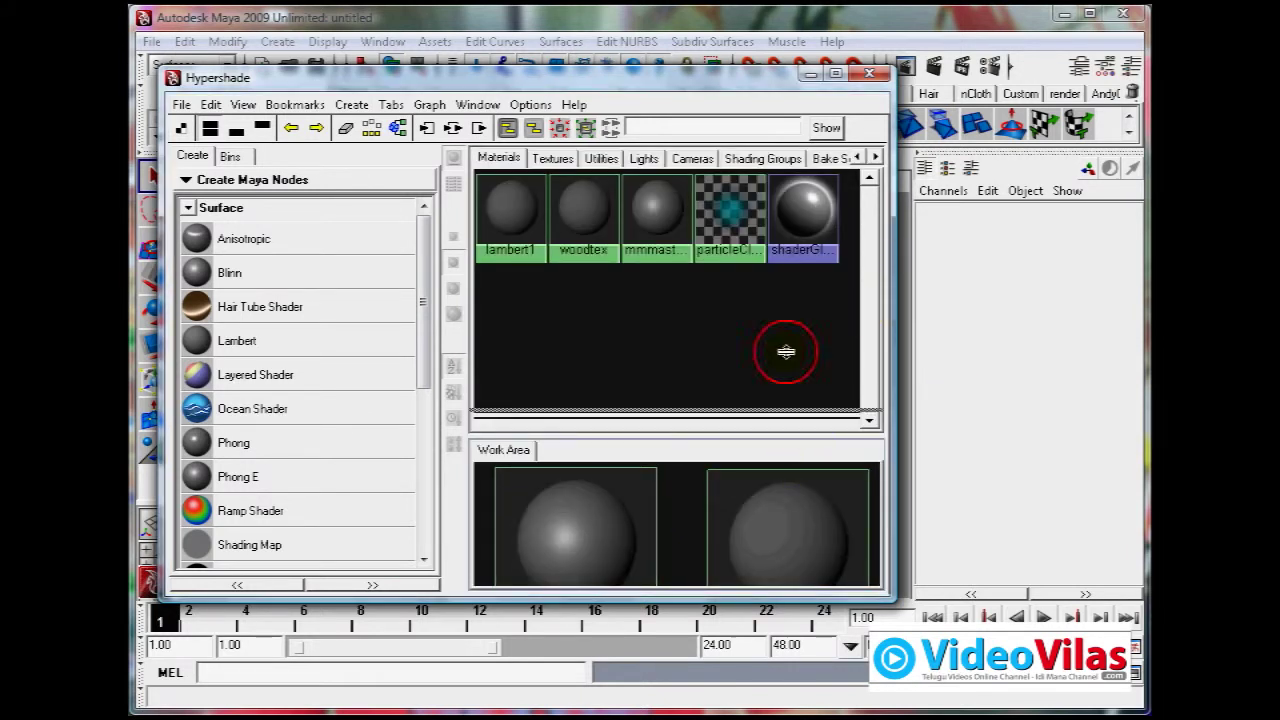
left_click_drag(785, 432, 781, 300)
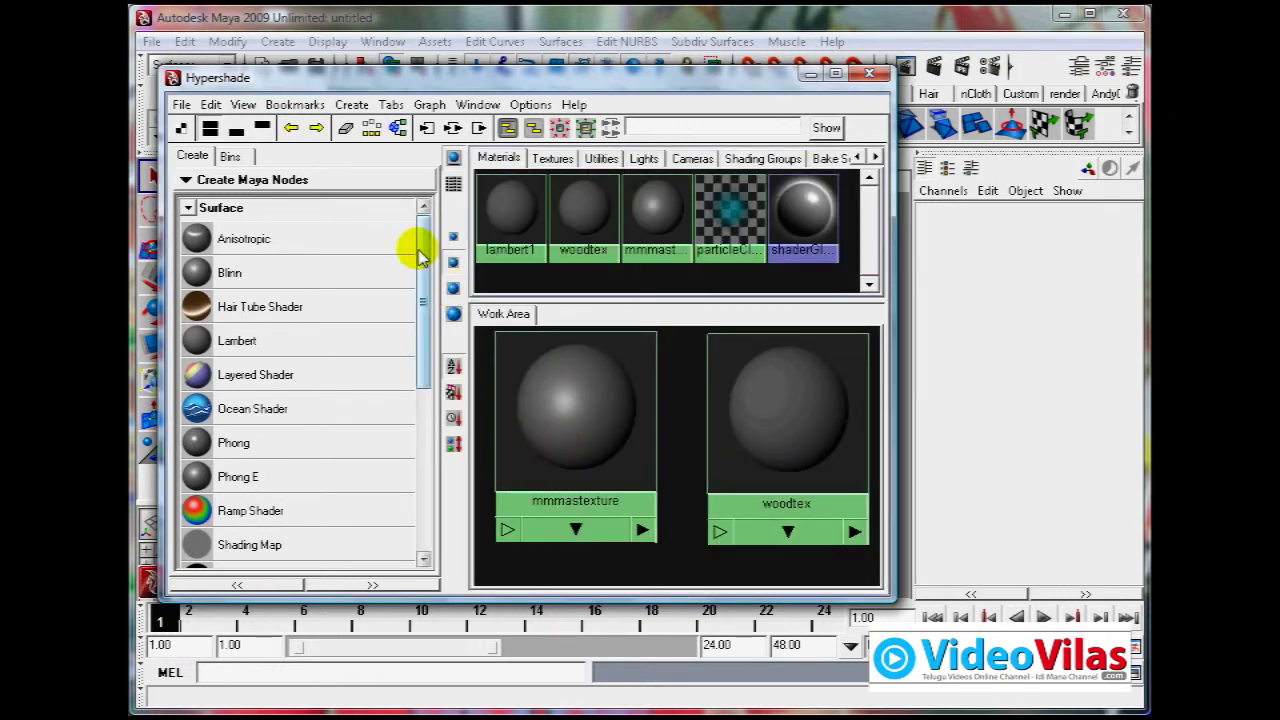
left_click(188, 207)
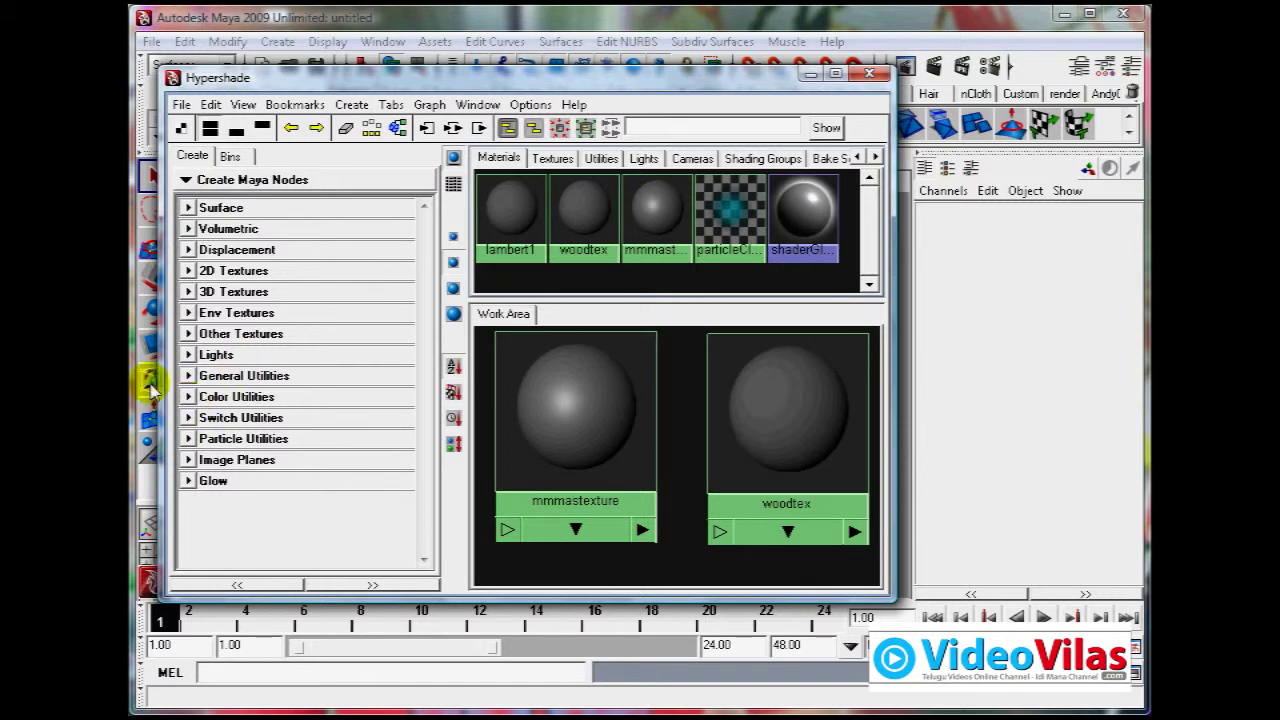
left_click(188, 271)
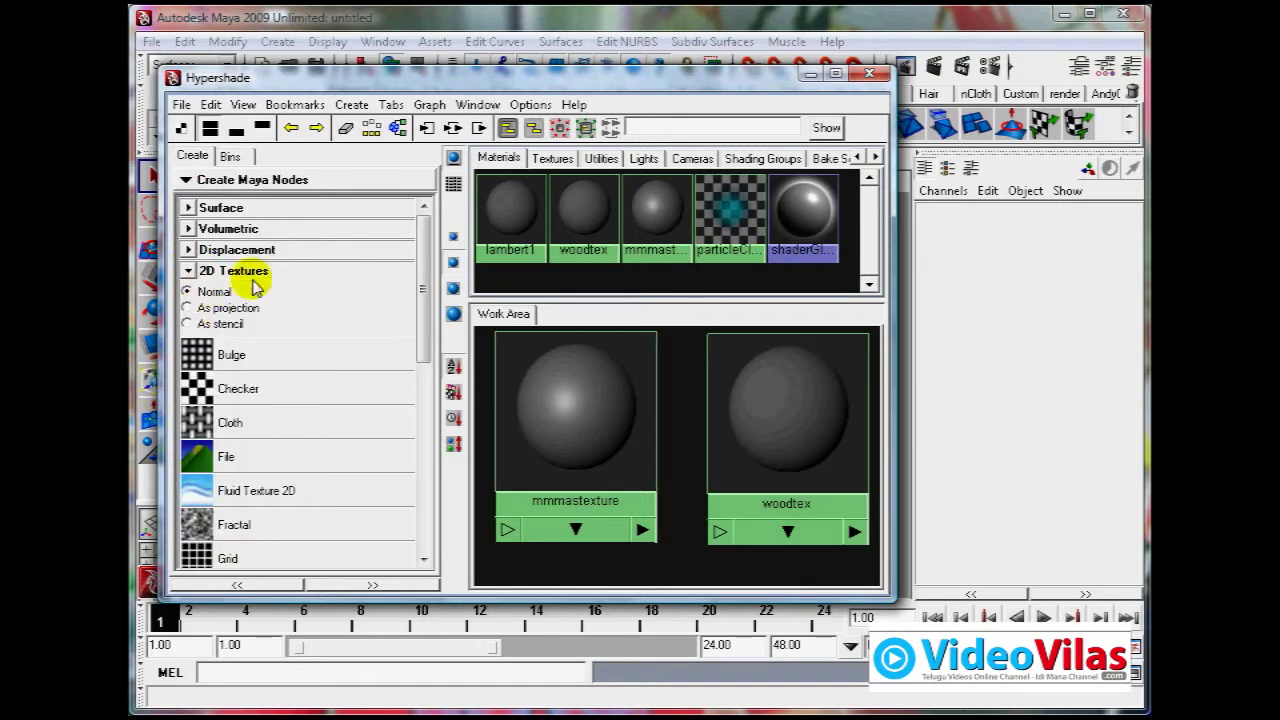
left_click(187, 207)
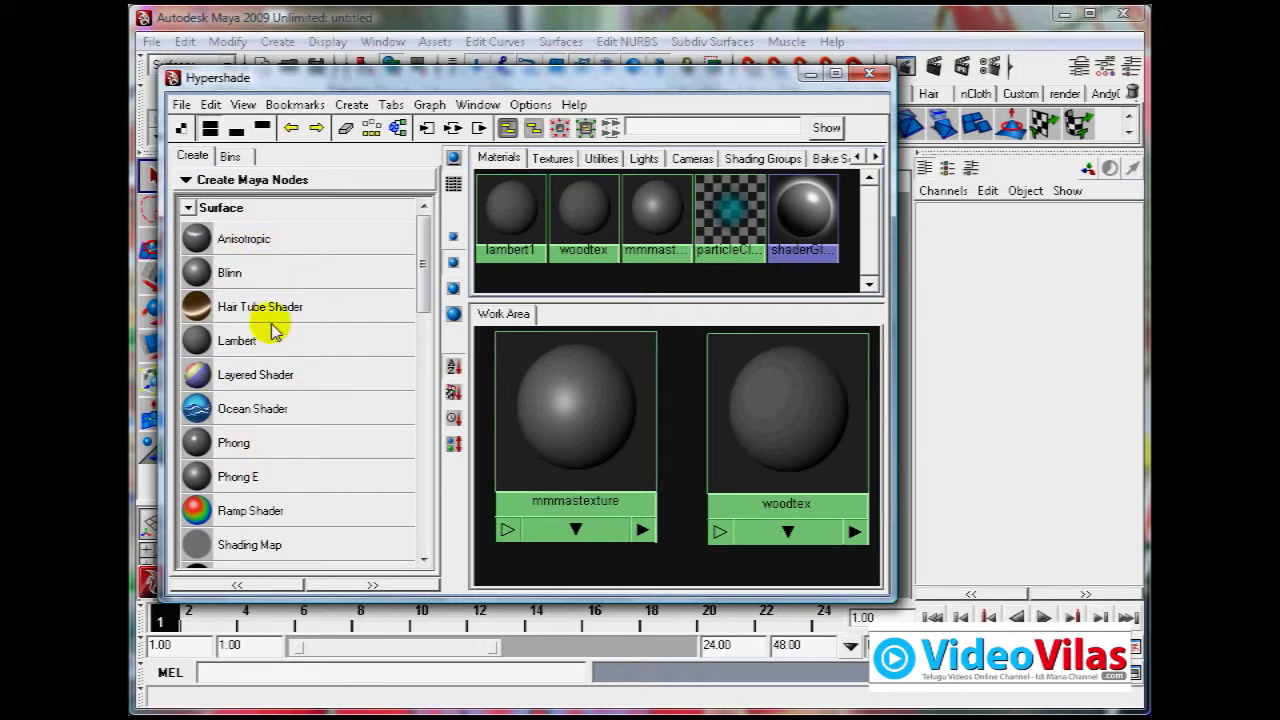
left_click(553, 158)
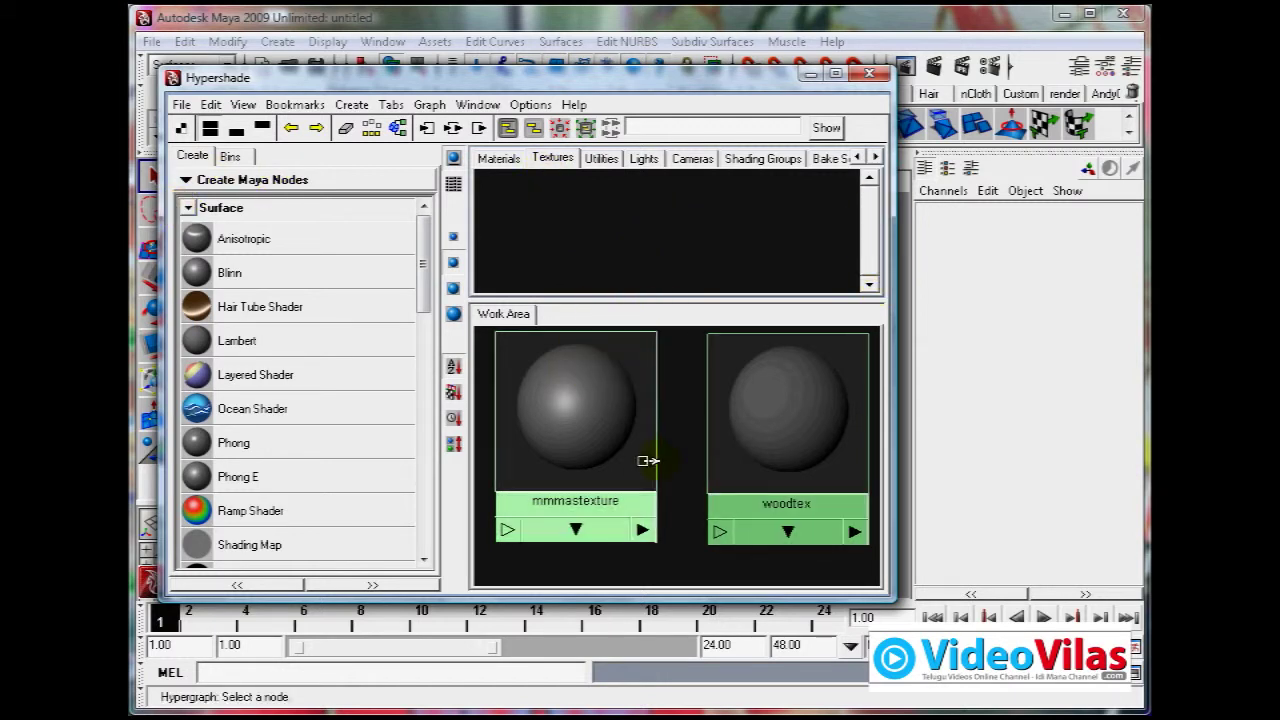
left_click(500, 158)
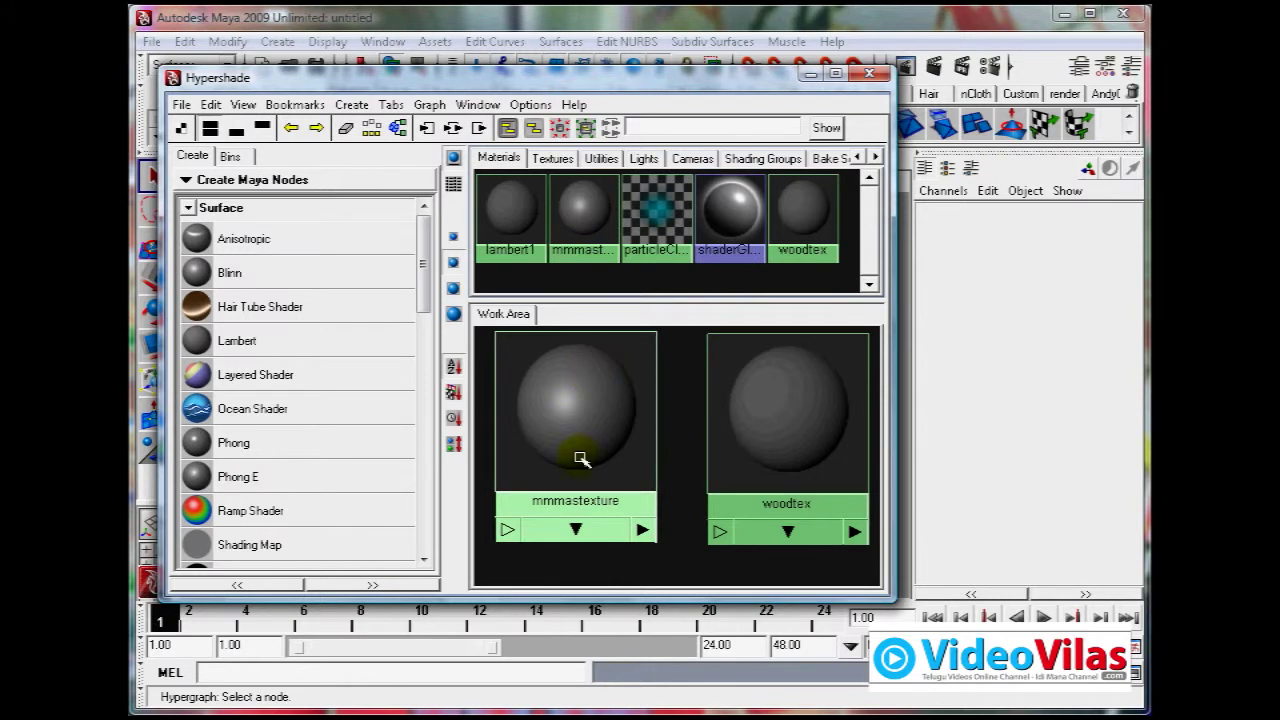
Step: Clear the Work Area and drag the mmmastexture Blinn in from the Materials tab
left_click(344, 131)
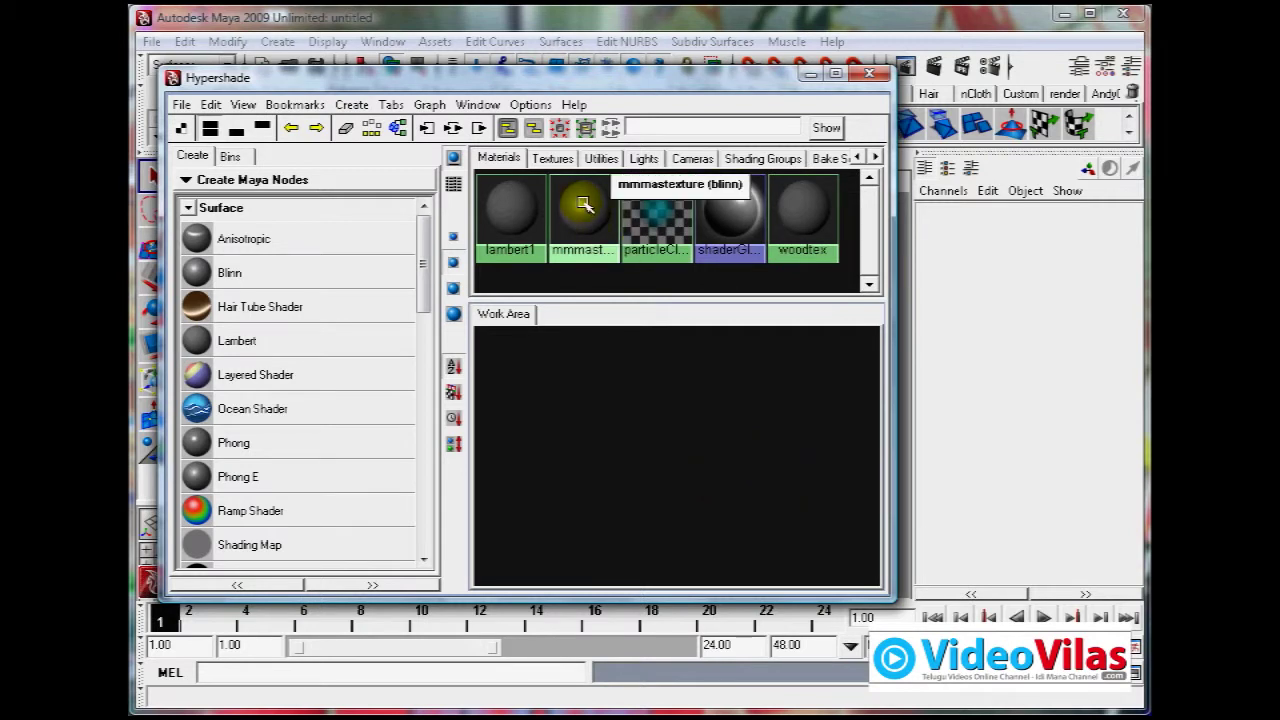
middle_click_drag(585, 228, 599, 447)
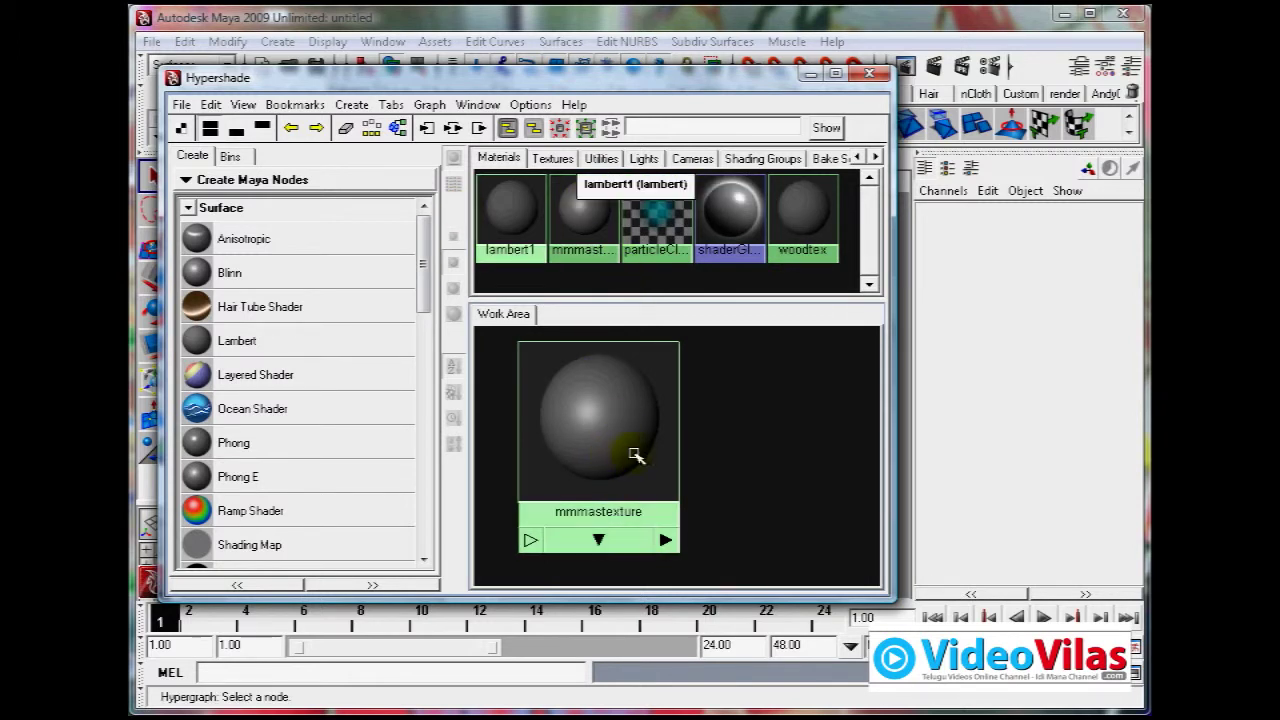
mouse_move(586, 414)
left_mouse_down()
mouse_move(684, 418)
mouse_move(662, 414)
left_mouse_up()
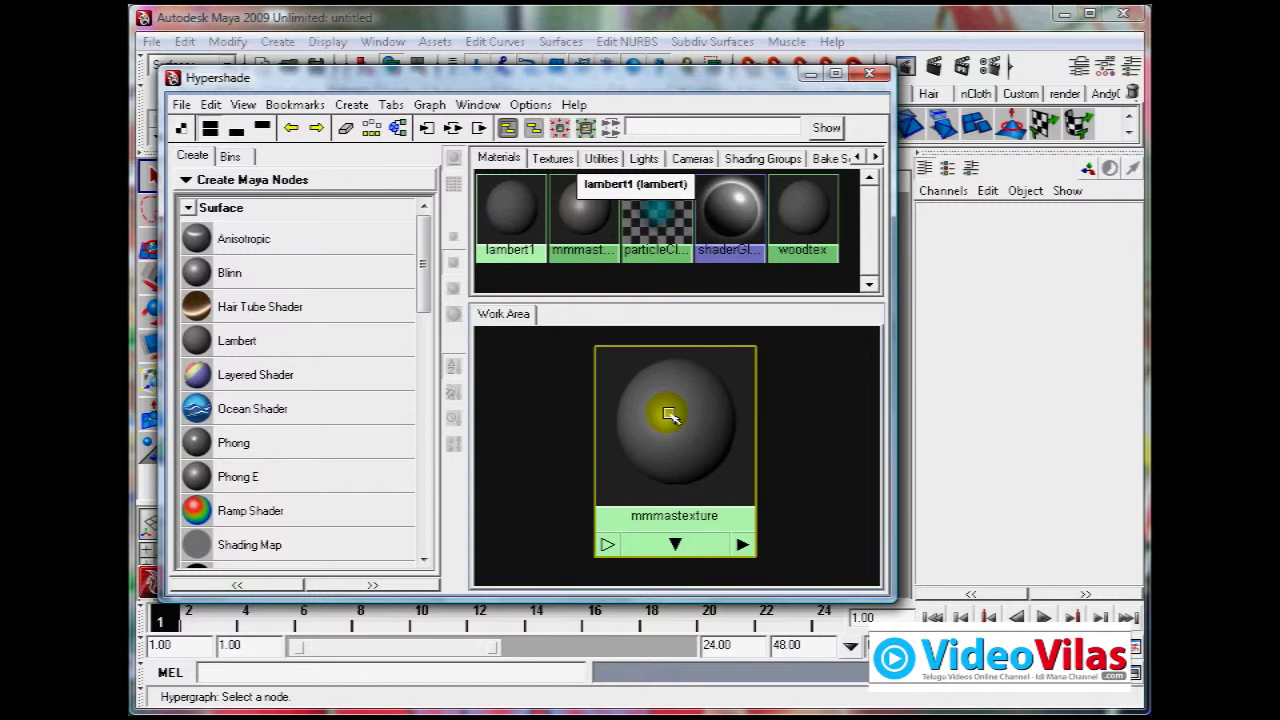
left_click(809, 424)
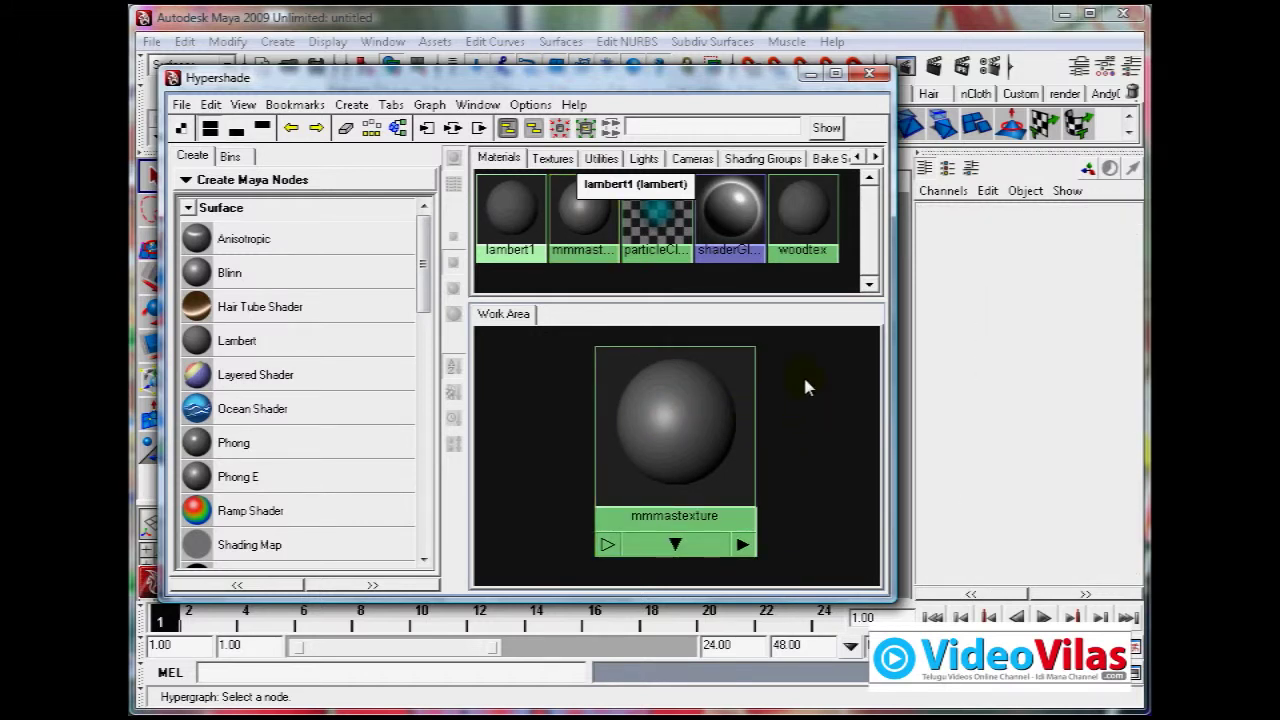
left_click(698, 372)
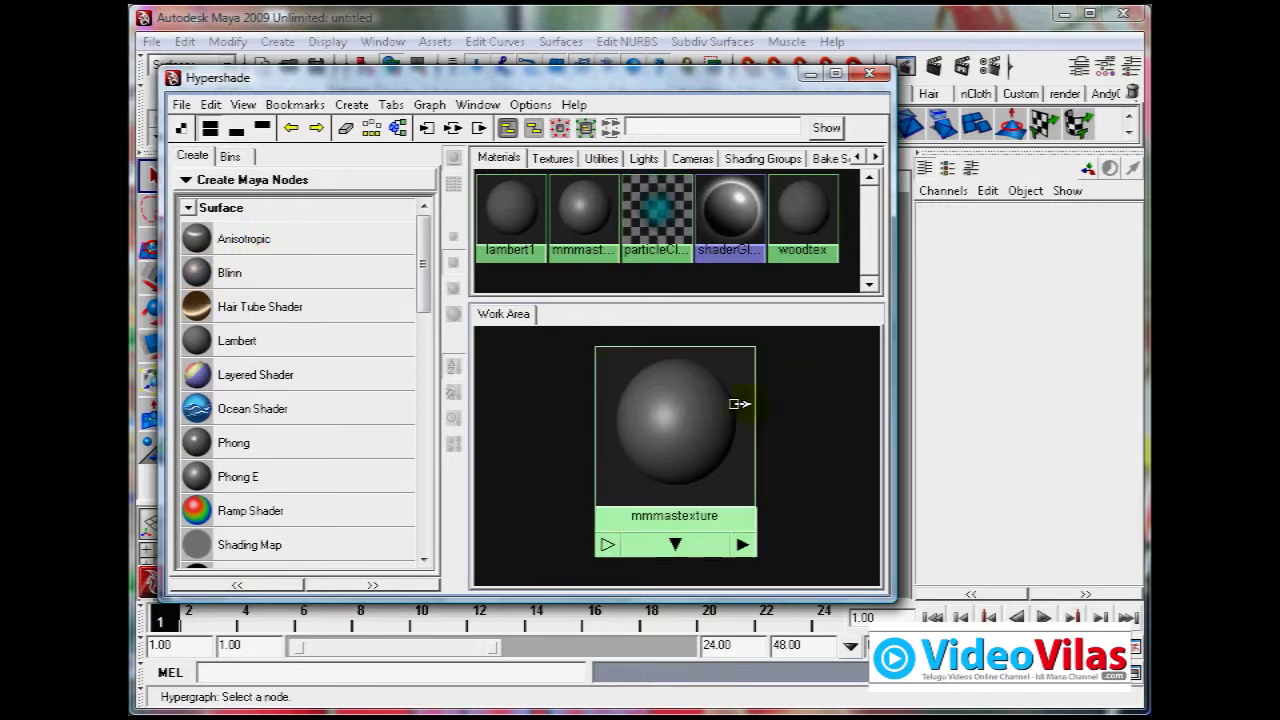
Step: Clear the graph again, re-place mmmastexture, and select it to show Diffuse 0.8, Color 0.5
left_click(343, 128)
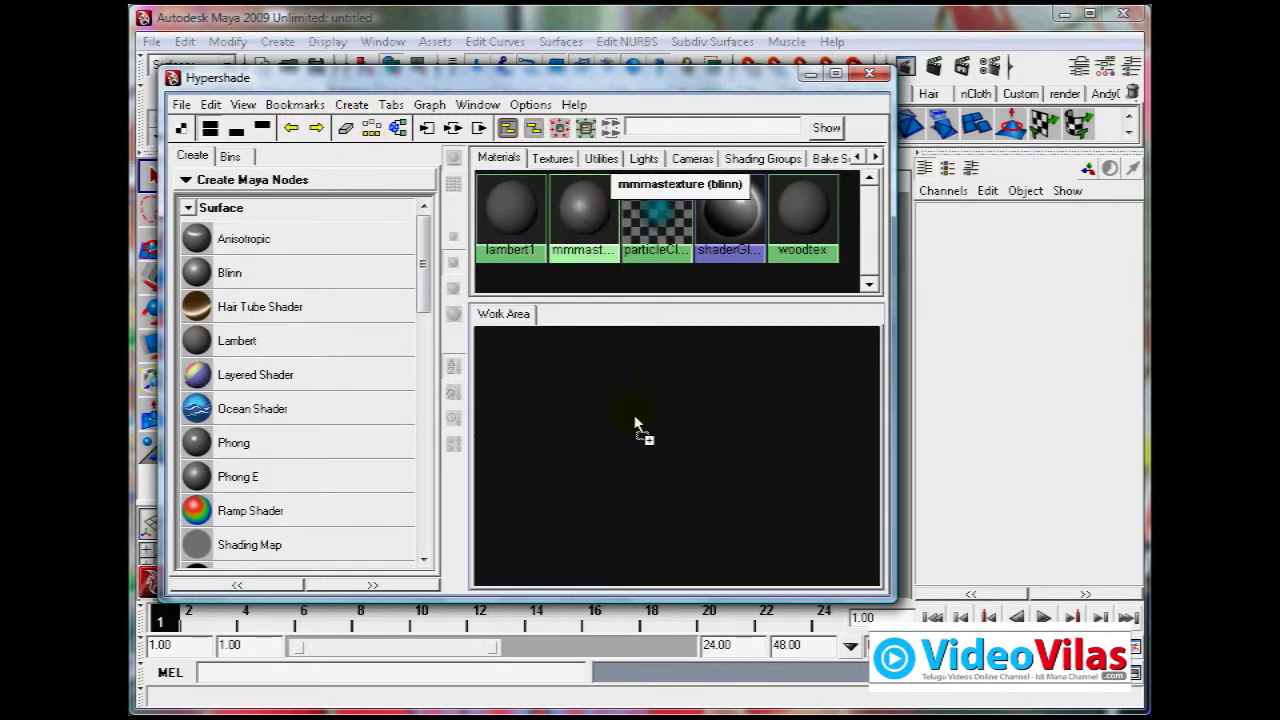
middle_click_drag(597, 252, 634, 423)
left_click_drag(623, 374, 648, 410)
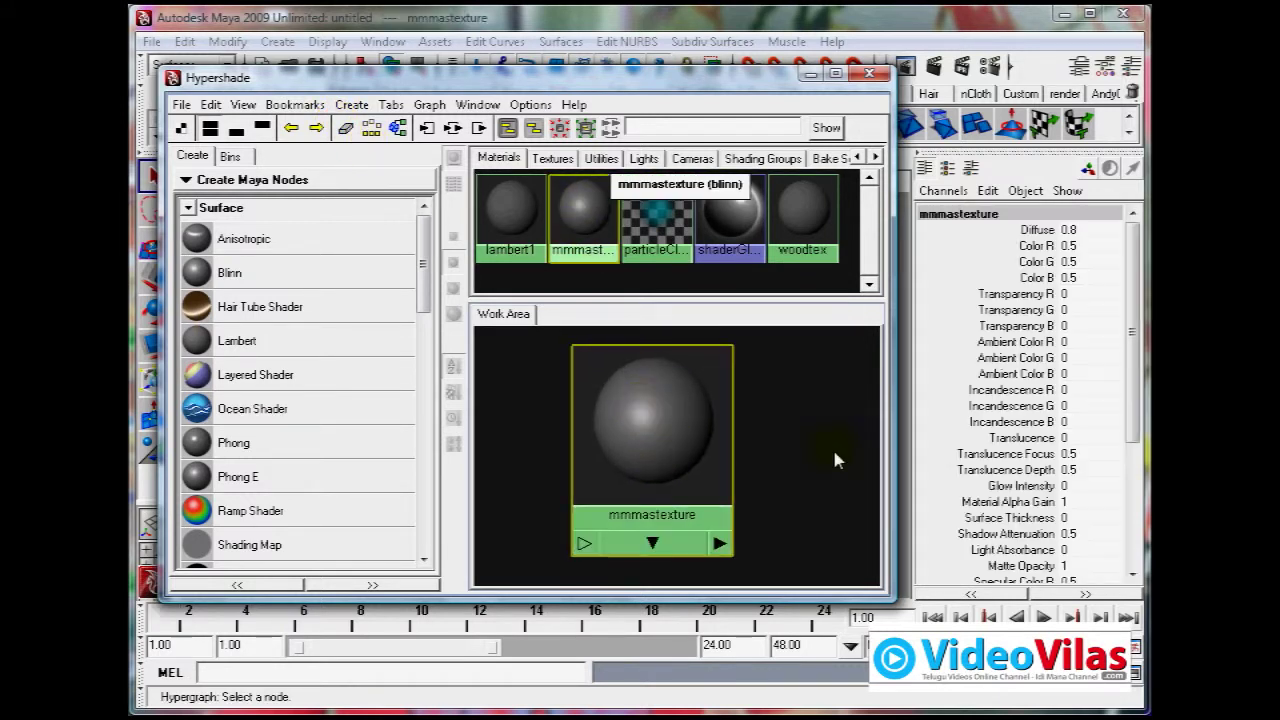
left_click(790, 435)
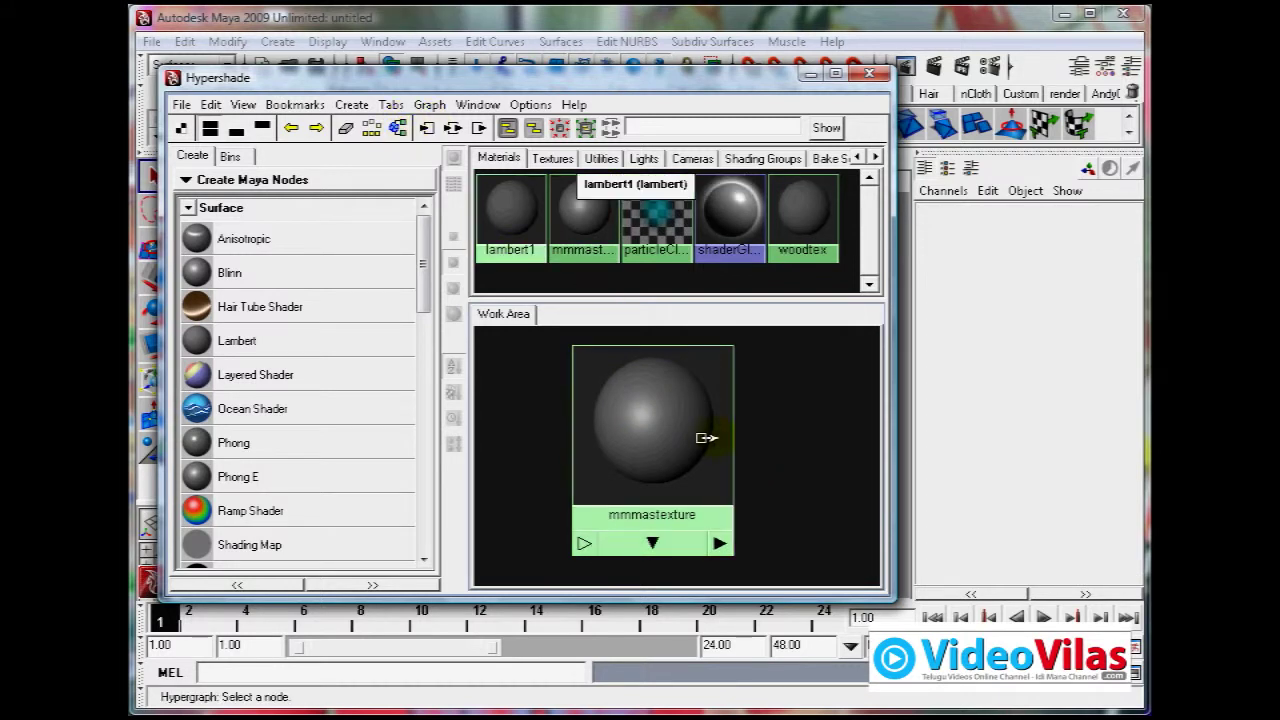
left_click(657, 409)
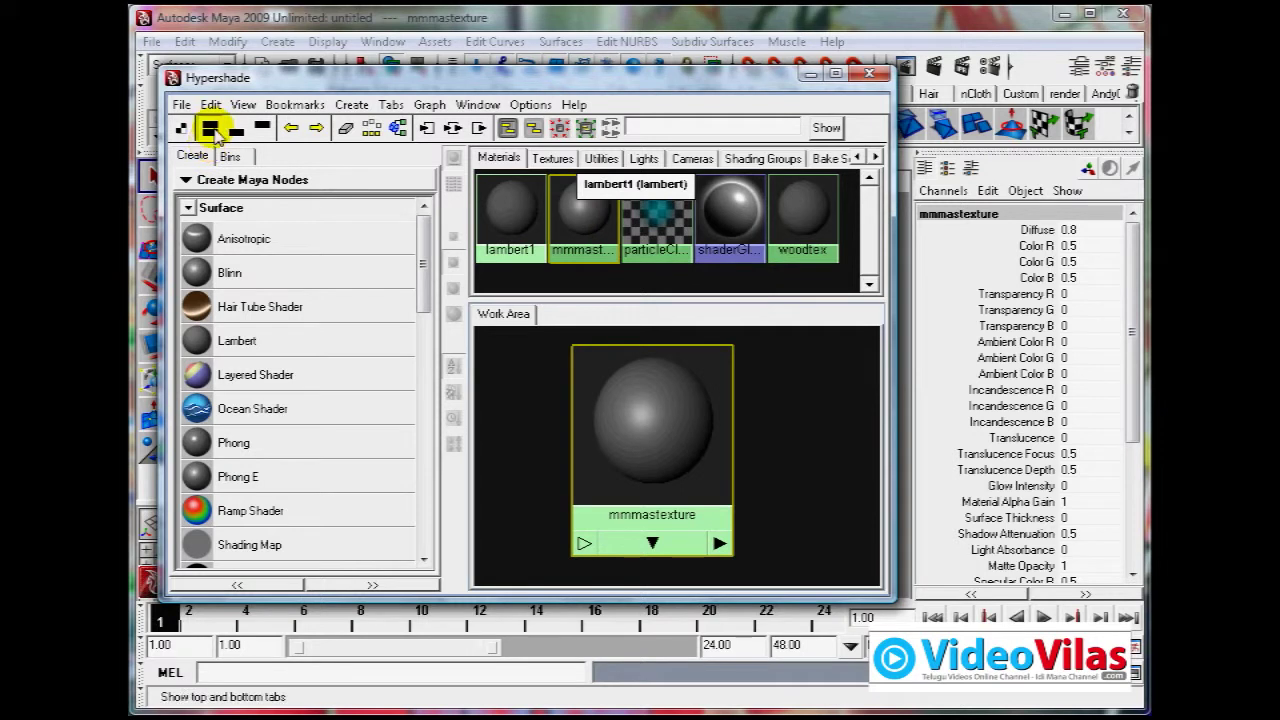
Step: Switch the Hypershade between graph-only and swatches-only layouts, moving mmmastexture lower
left_click(236, 130)
left_click_drag(650, 247, 698, 403)
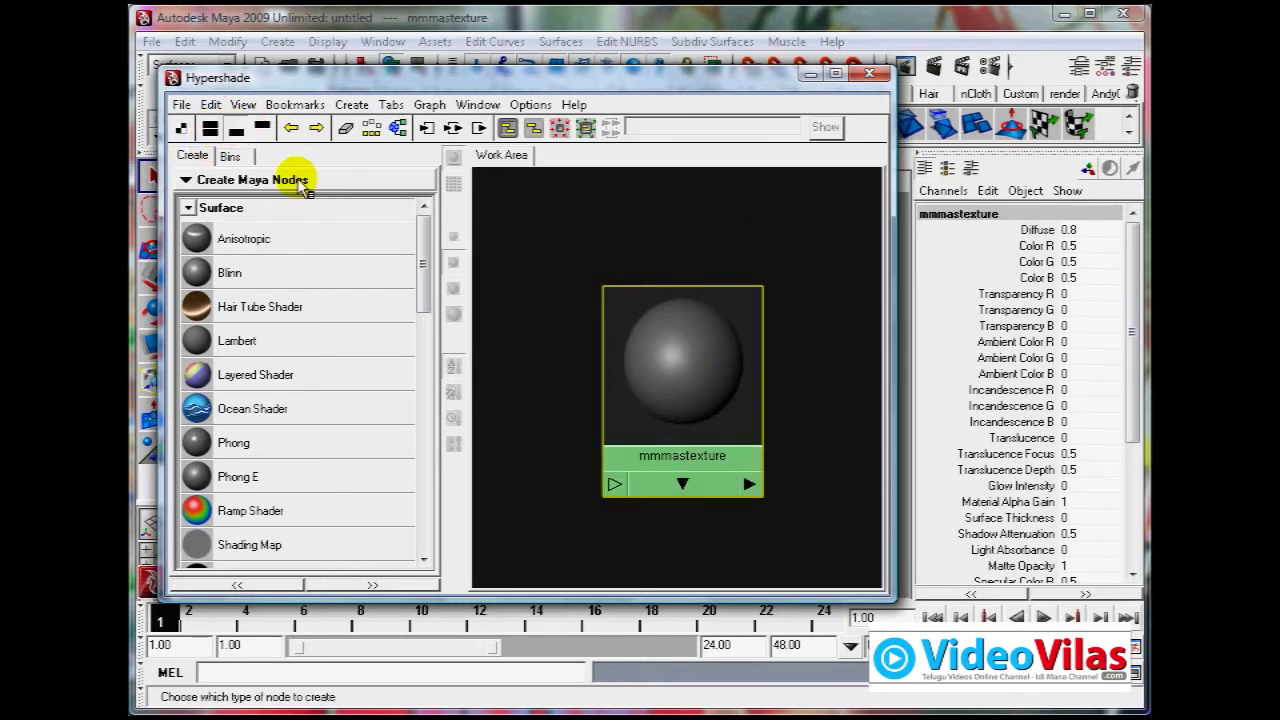
left_click(263, 128)
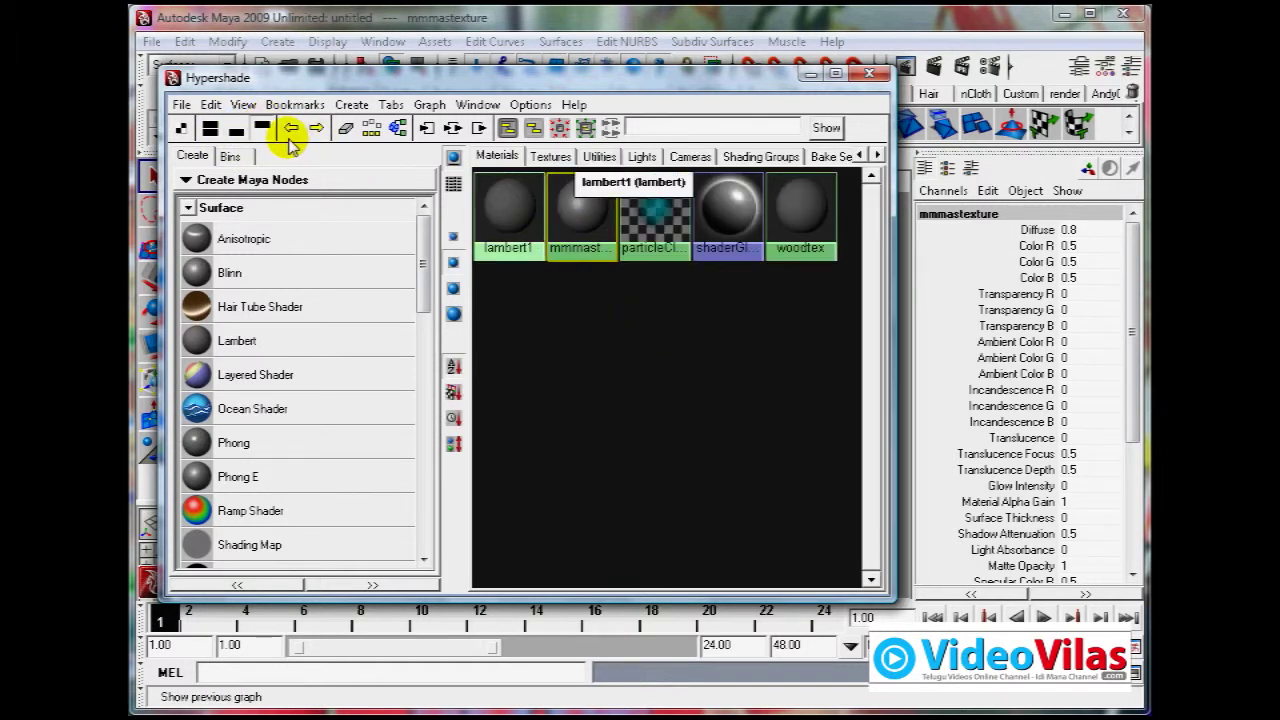
Step: Toggle the Create bar off and on, and clear the graph below the swatches
left_click(181, 129)
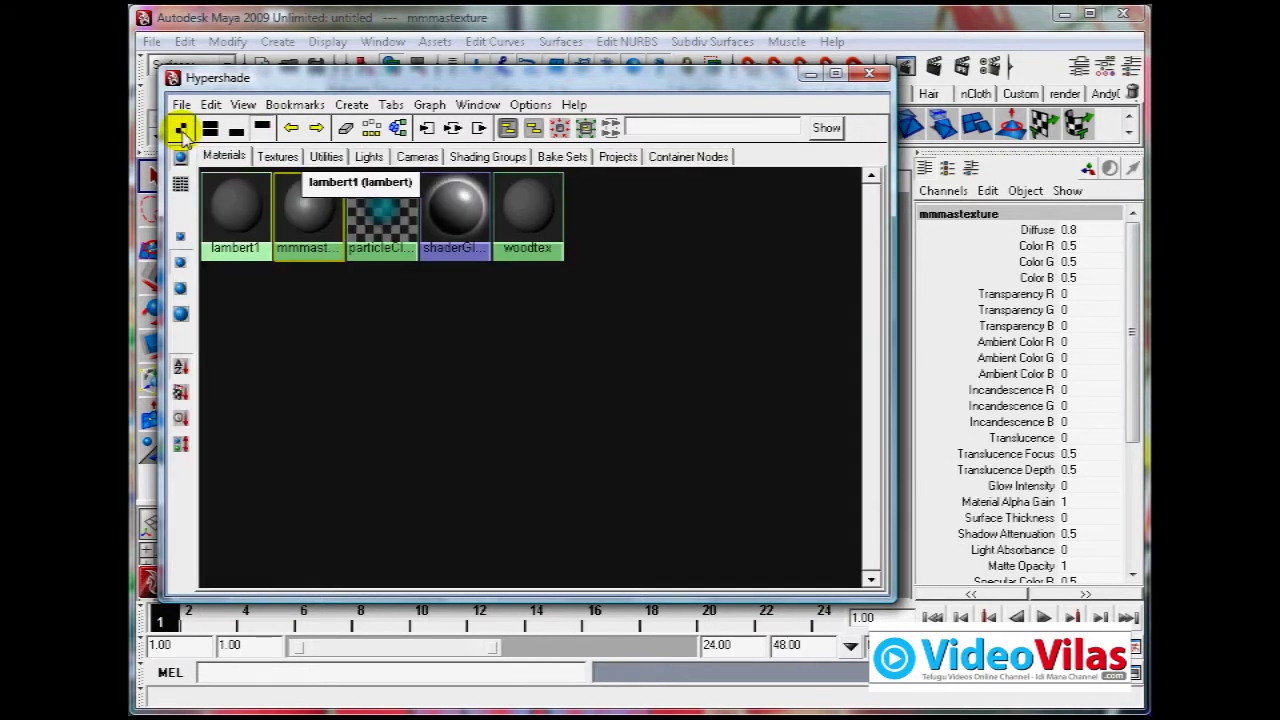
left_click(181, 129)
left_click(181, 129)
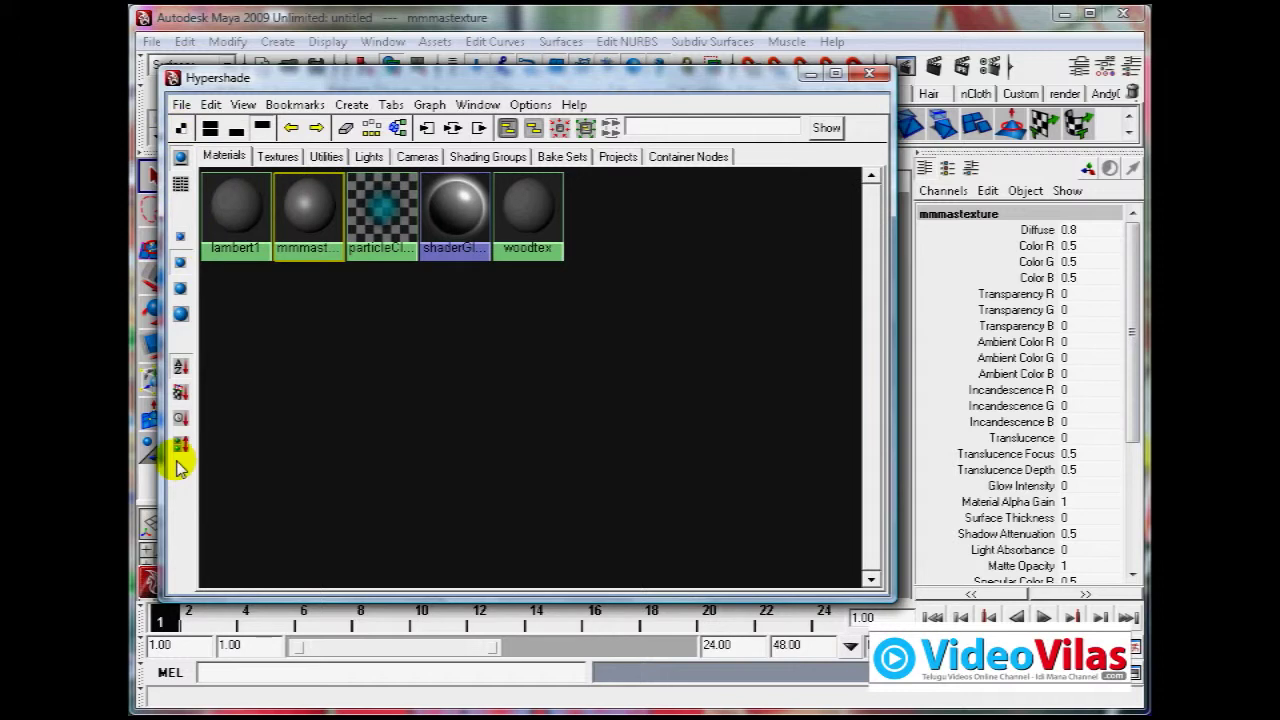
left_click(181, 129)
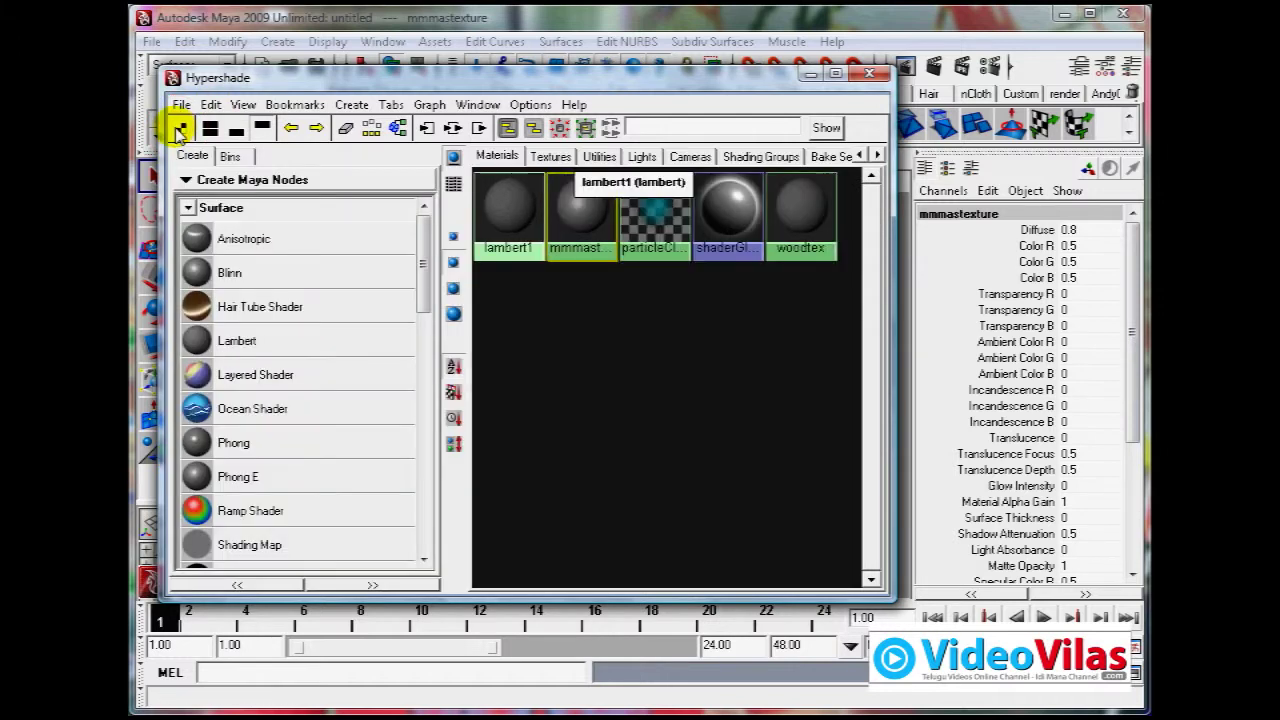
left_click(345, 128)
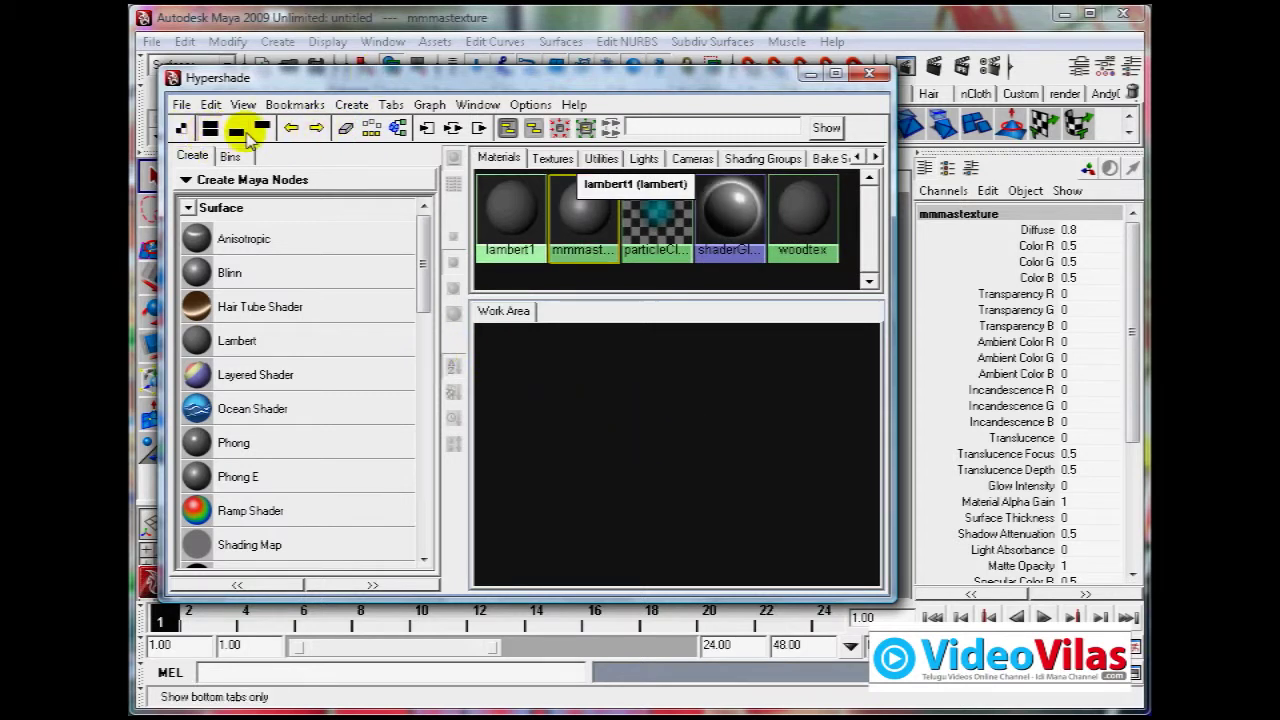
left_click(179, 128)
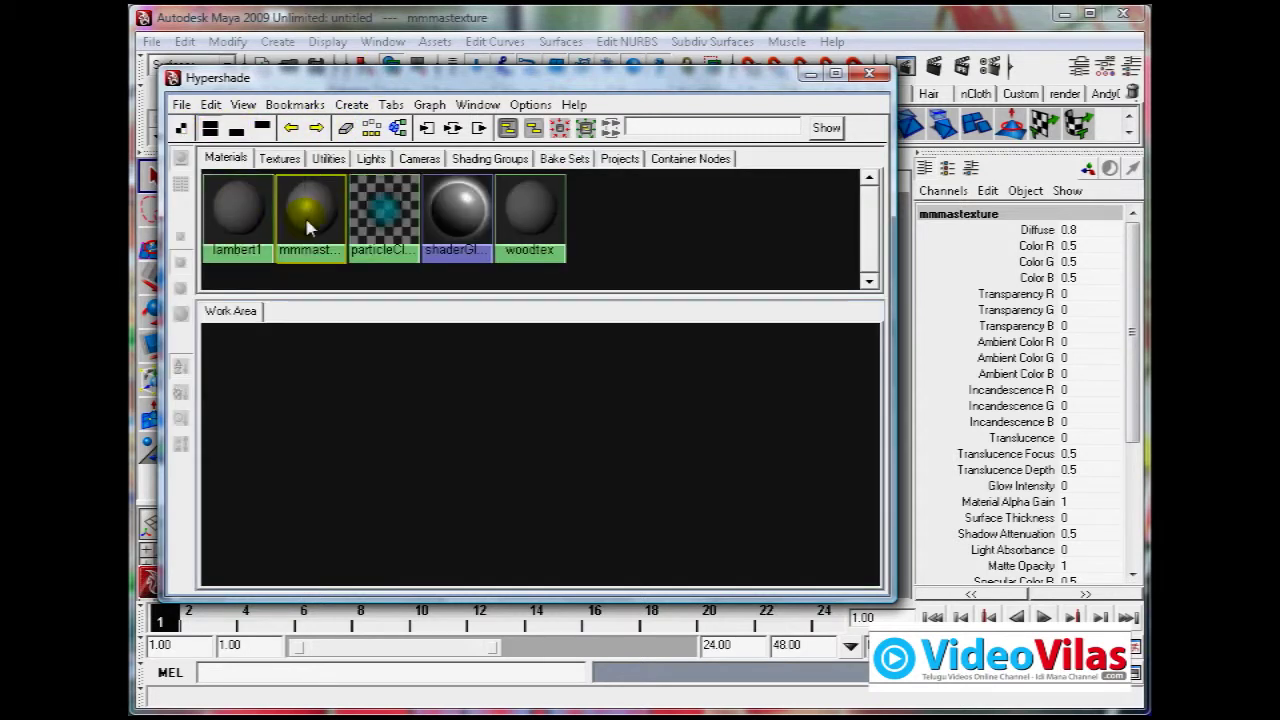
left_click(179, 128)
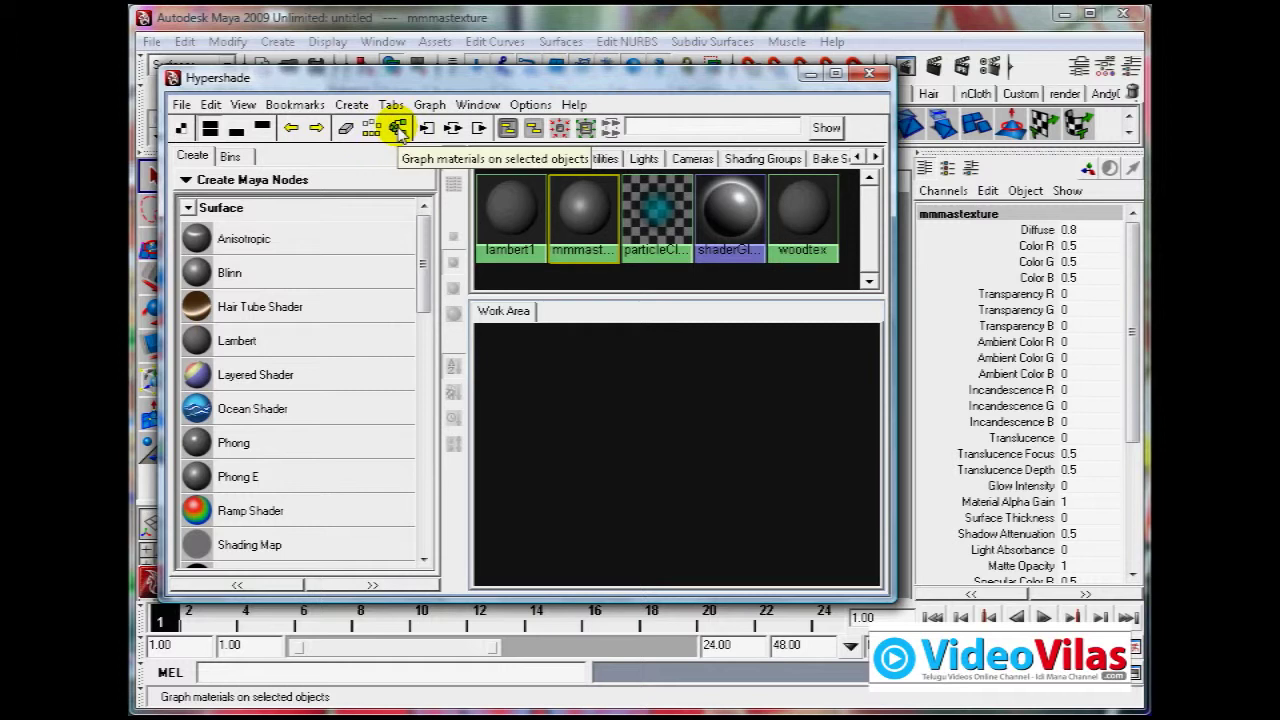
Step: Place mmmastexture in the empty Work Area and graph materials on selected objects
left_click(651, 423)
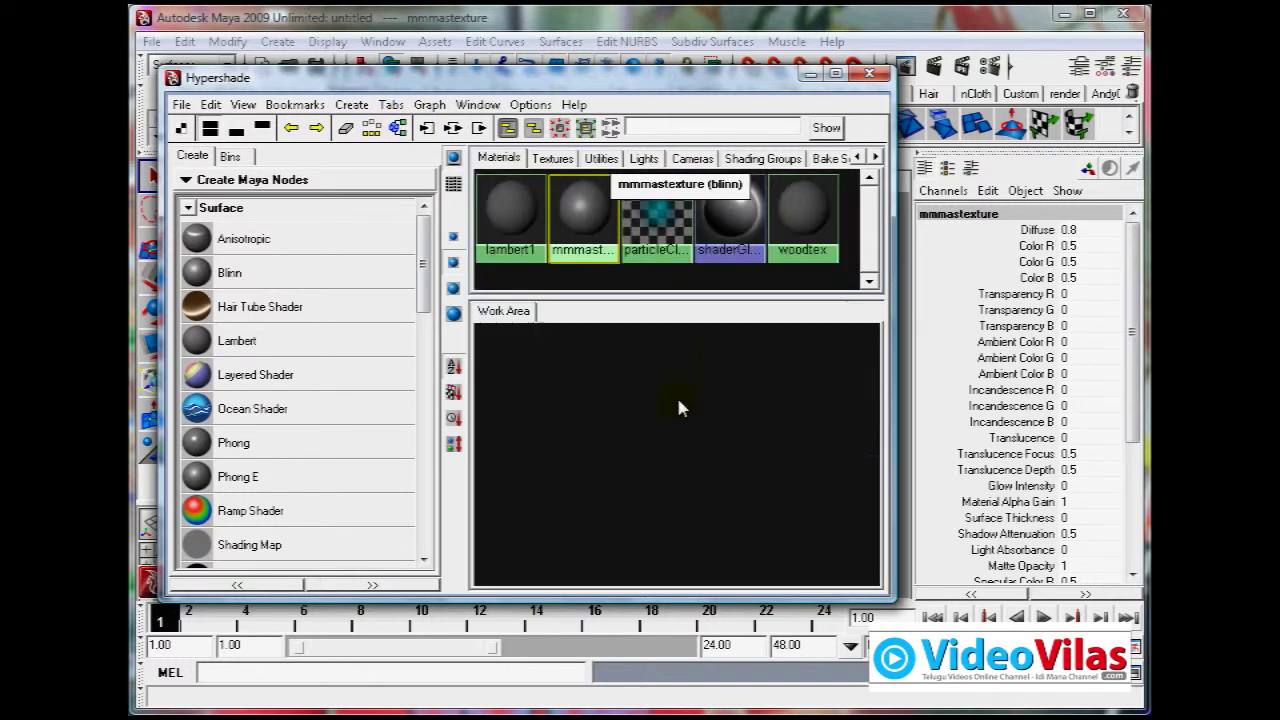
middle_click_drag(578, 214, 652, 382)
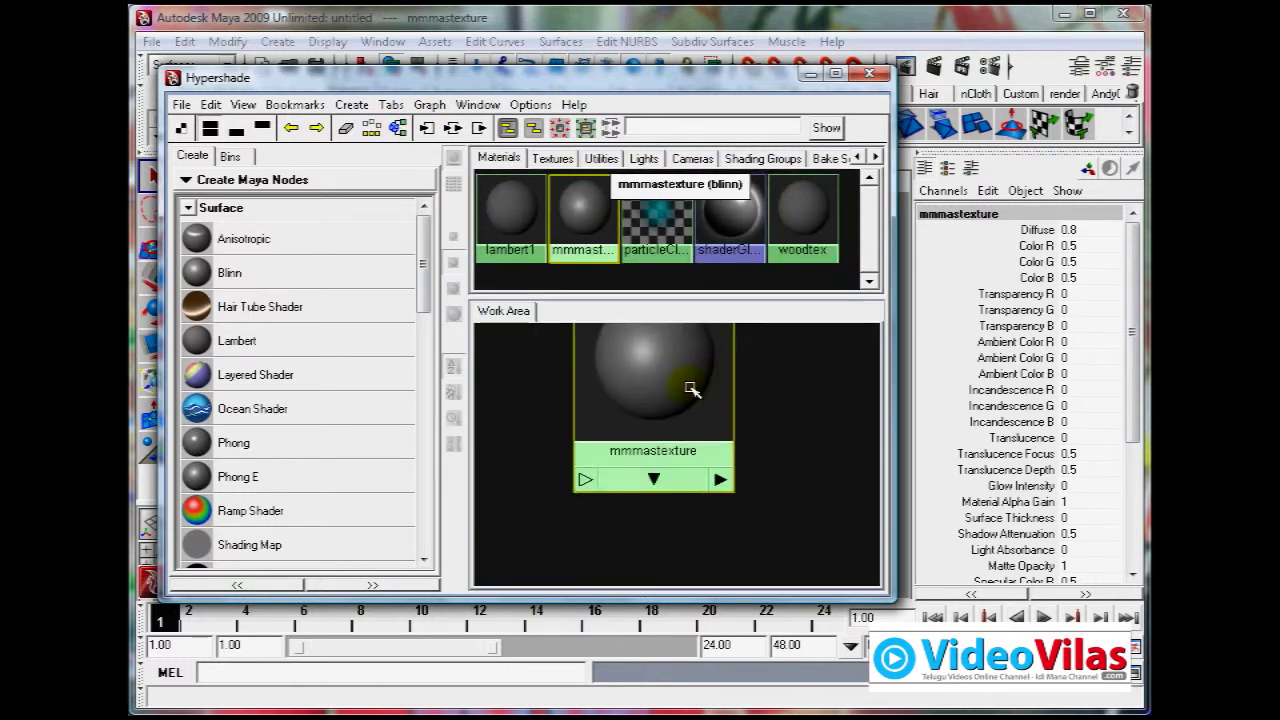
left_click_drag(649, 375, 662, 428)
left_click(395, 134)
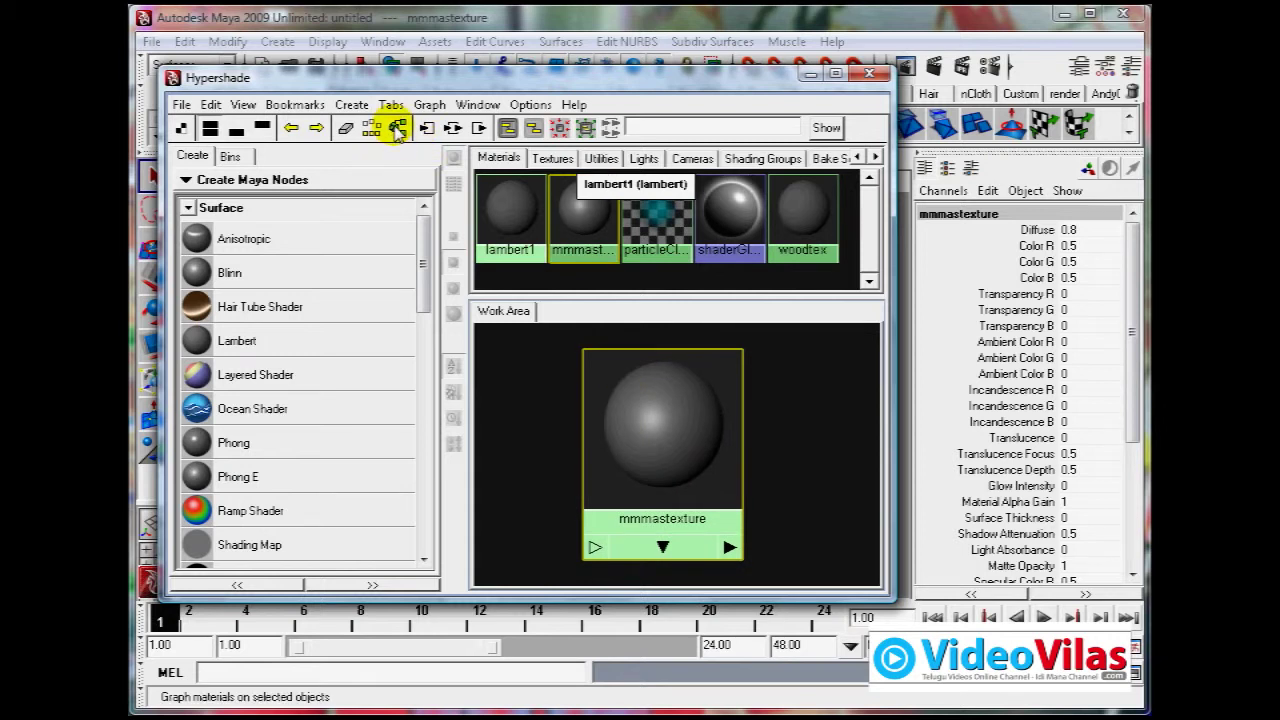
Step: Graph mmmastexture's connections to blinn1SG, ending on input connections only, and move the node right
left_click(480, 130)
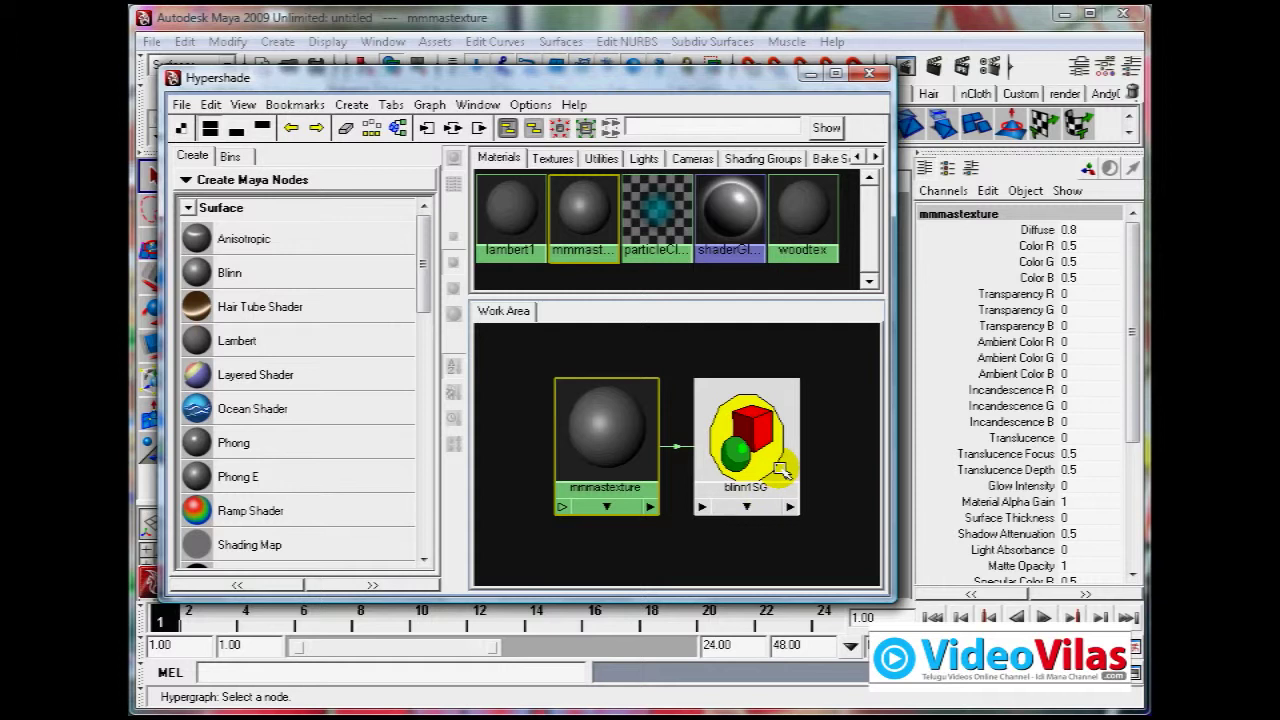
left_click(427, 130)
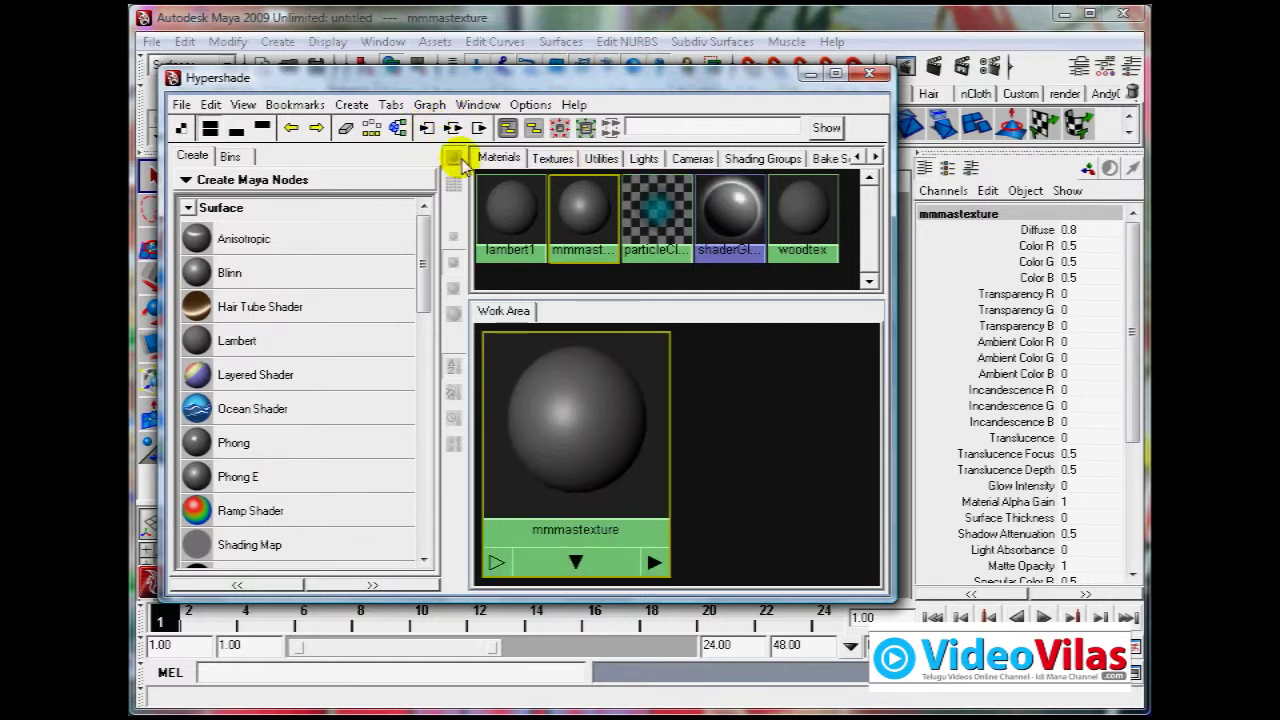
left_click(453, 128)
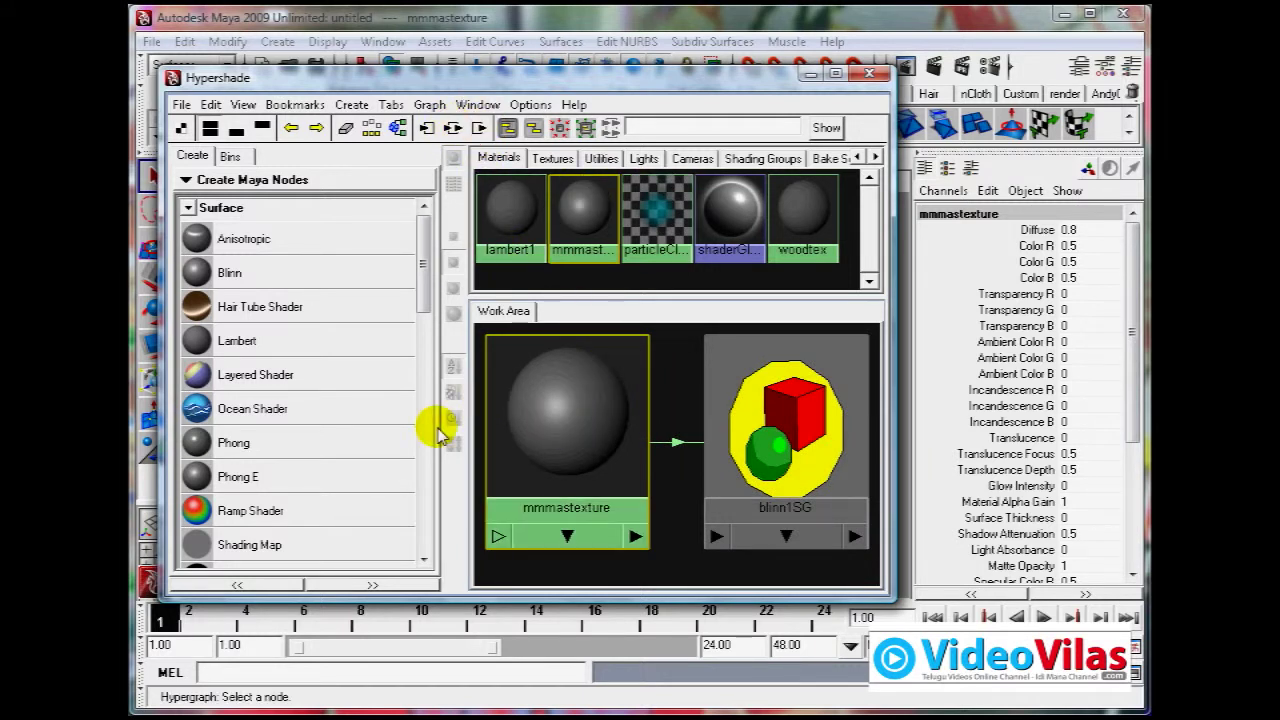
left_click(425, 128)
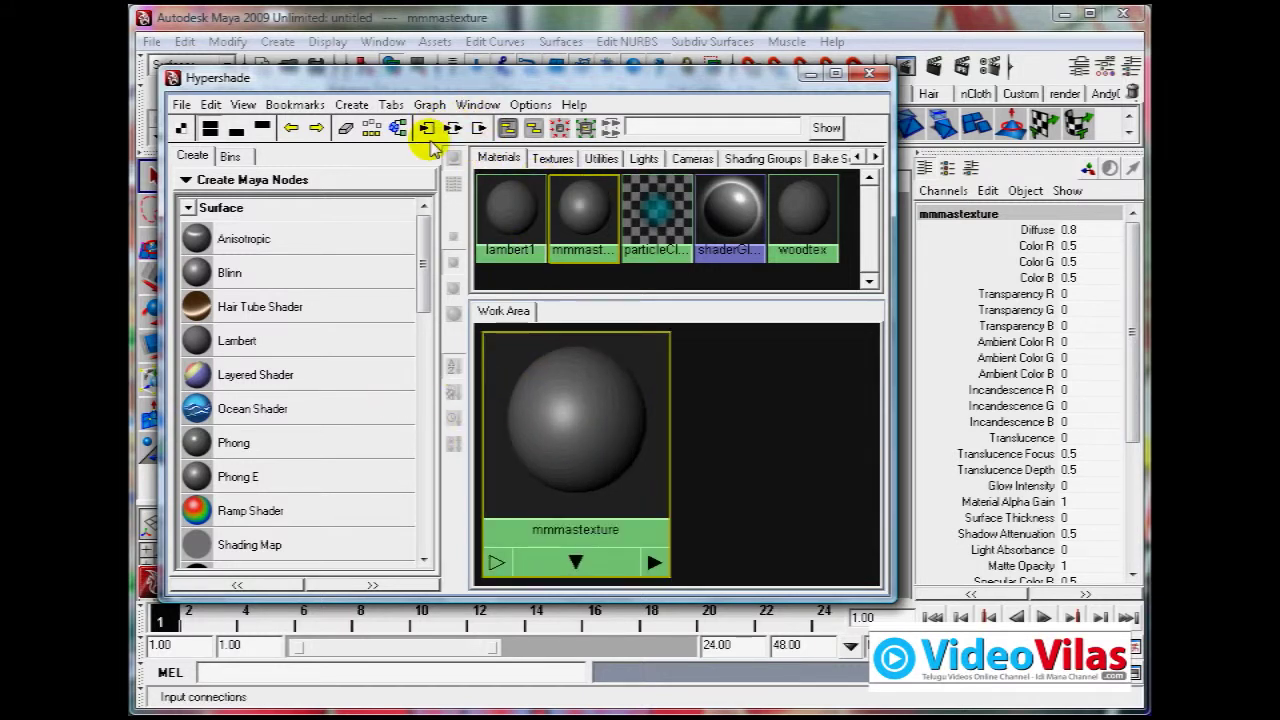
left_click_drag(565, 410, 672, 415)
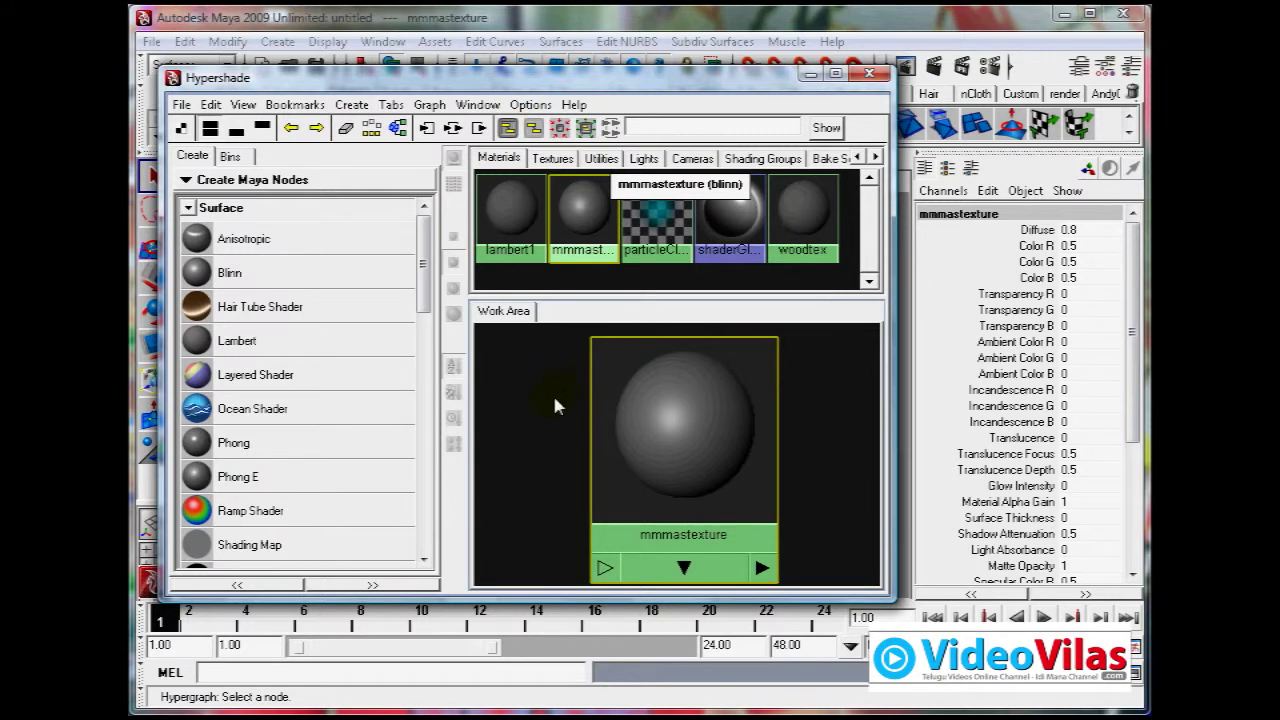
left_click(583, 372)
scroll(700, 445, "down", 2)
scroll(700, 445, "down", 2)
scroll(700, 436, "up", 1)
scroll(704, 444, "up", 1)
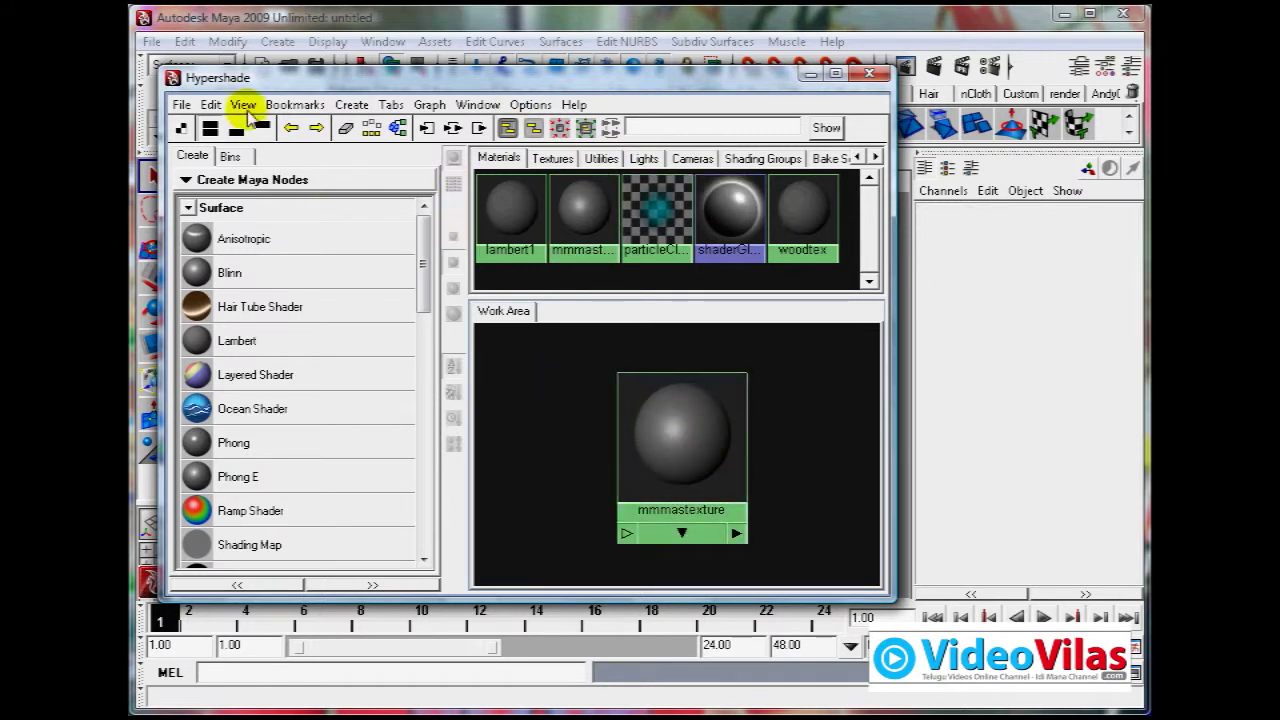
Step: Review mmmastexture's Blinn attributes (Diffuse 0.800) in the Attribute Editor, then close it
left_click_drag(262, 82, 291, 85)
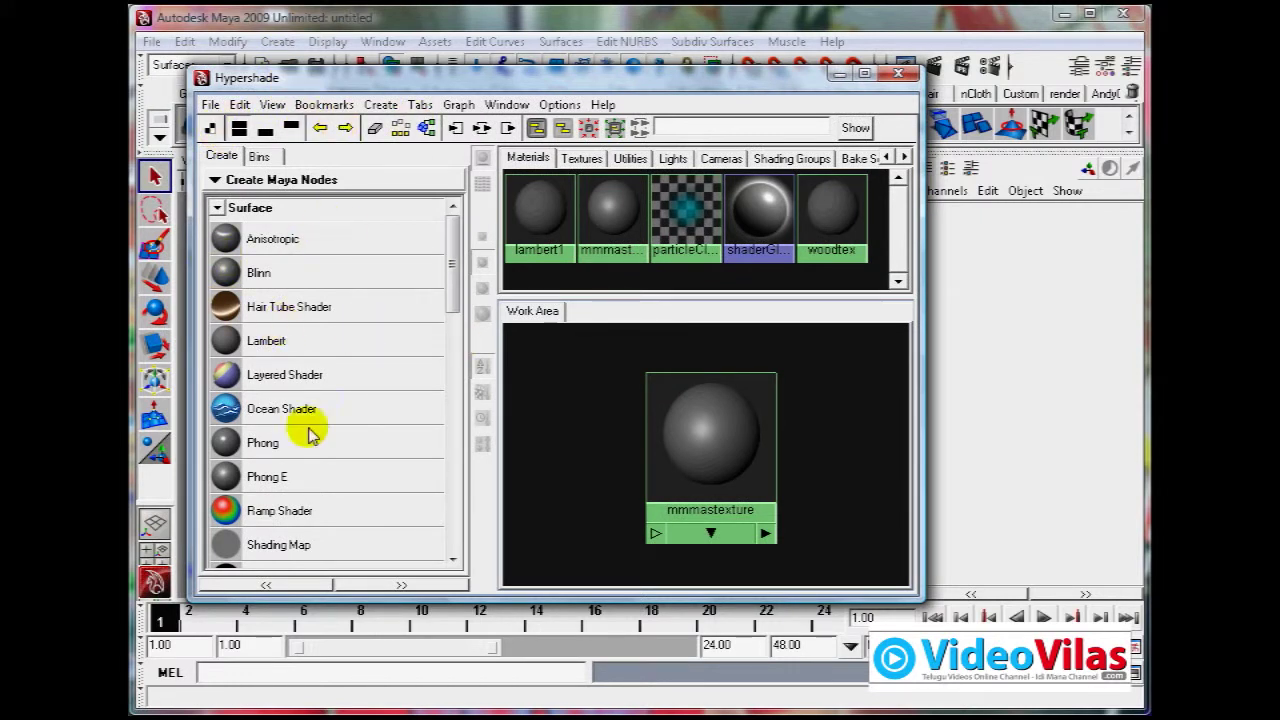
left_click(701, 433)
double_click(701, 433)
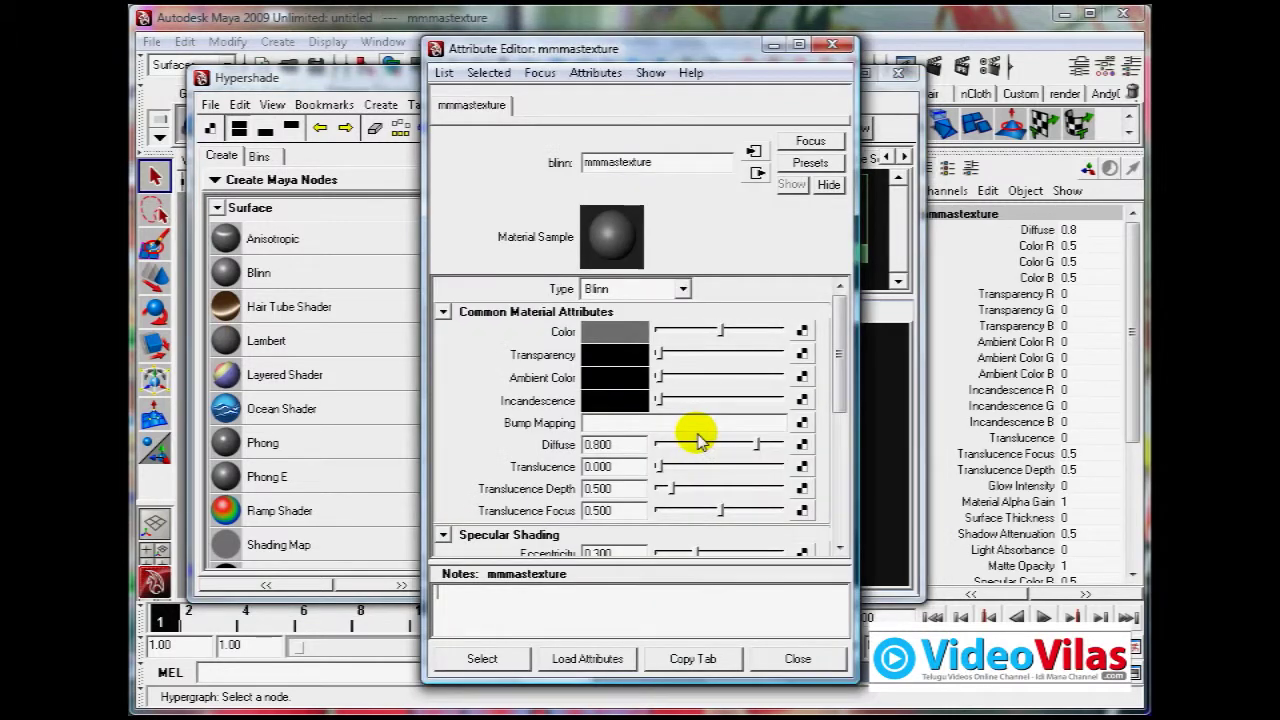
left_click_drag(597, 39, 705, 45)
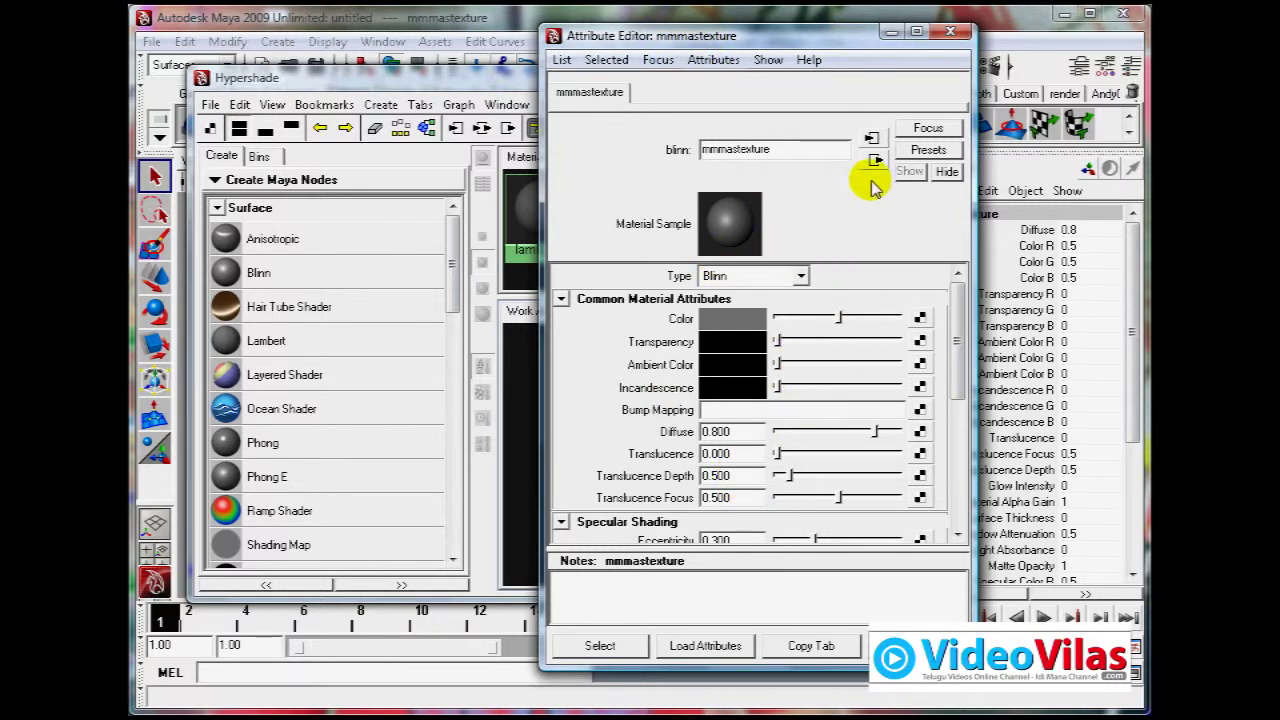
left_click(950, 35)
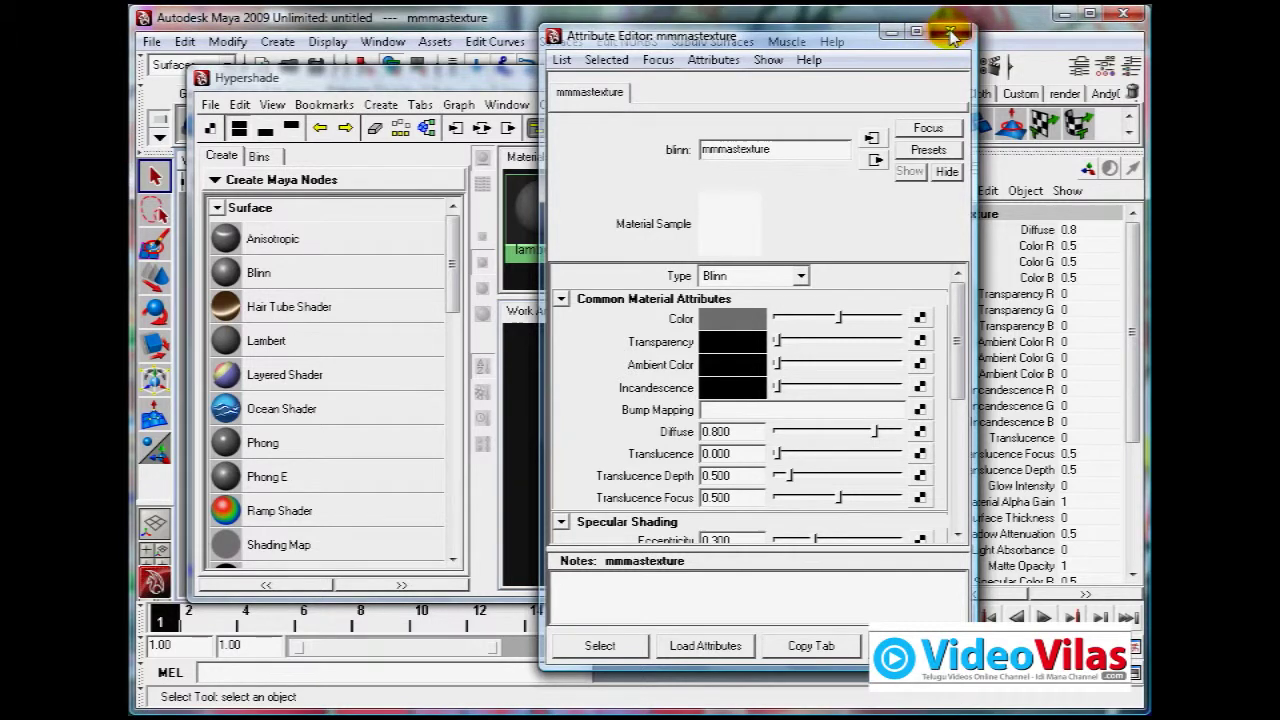